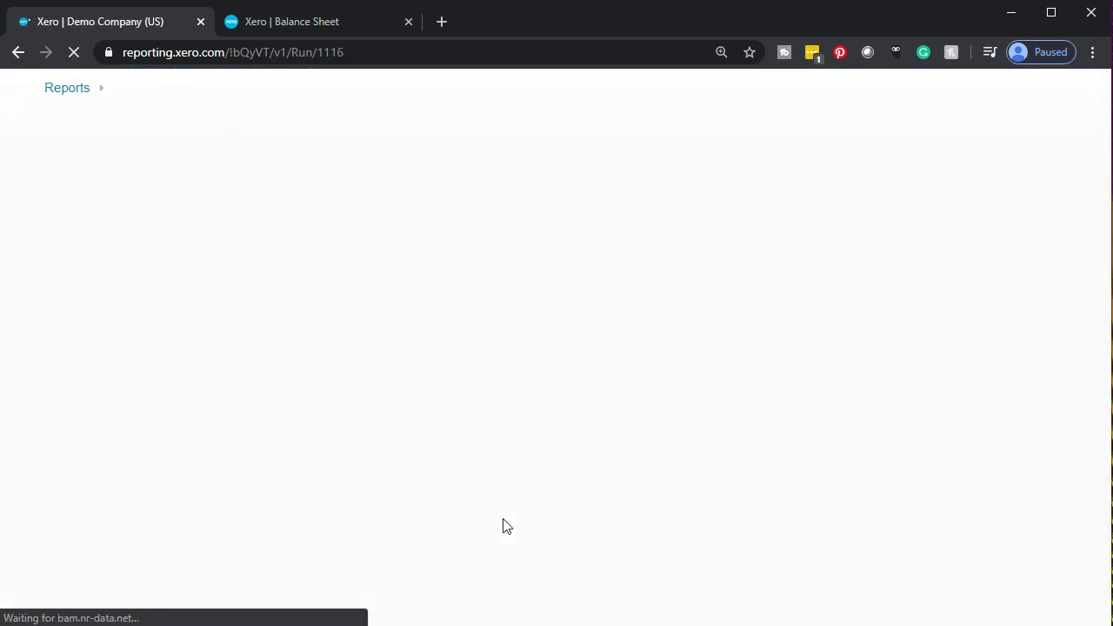
Duplicate the Income Statement browser tab and open the Income Statement report again in the original tab.
{"action": "right_click", "coordinate": [134, 28]}
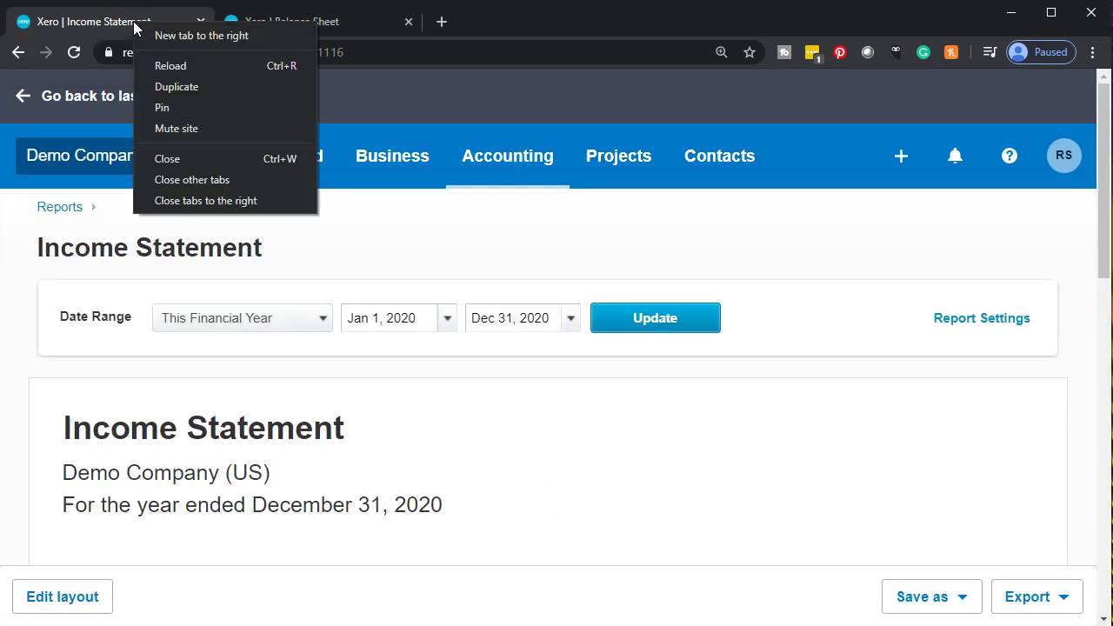
{"action": "left_click", "coordinate": [166, 87]}
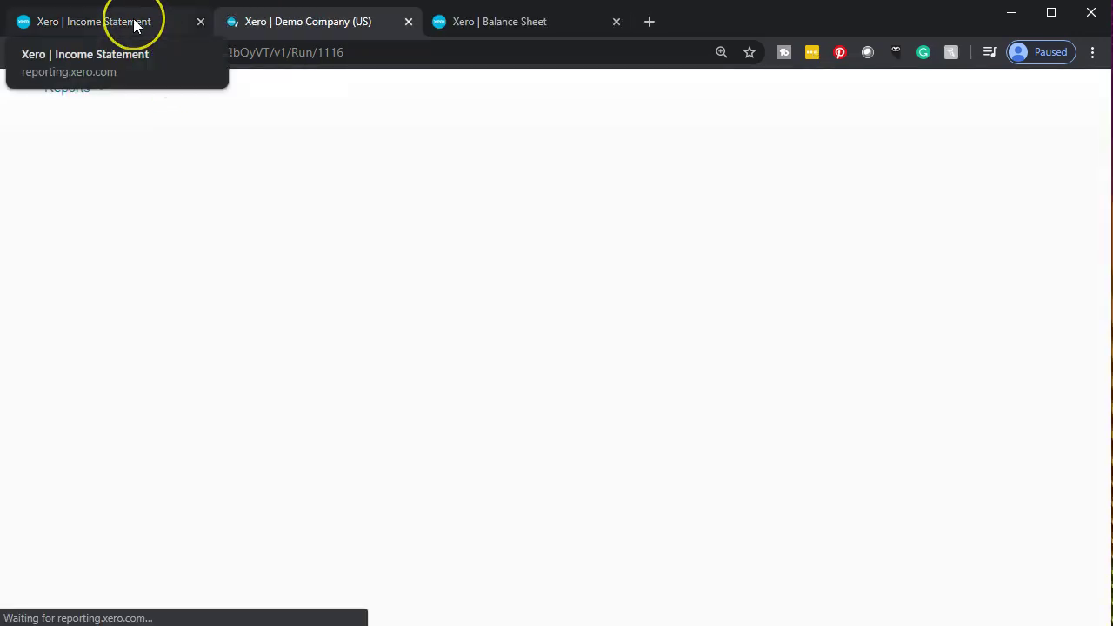
{"action": "left_click", "coordinate": [135, 24]}
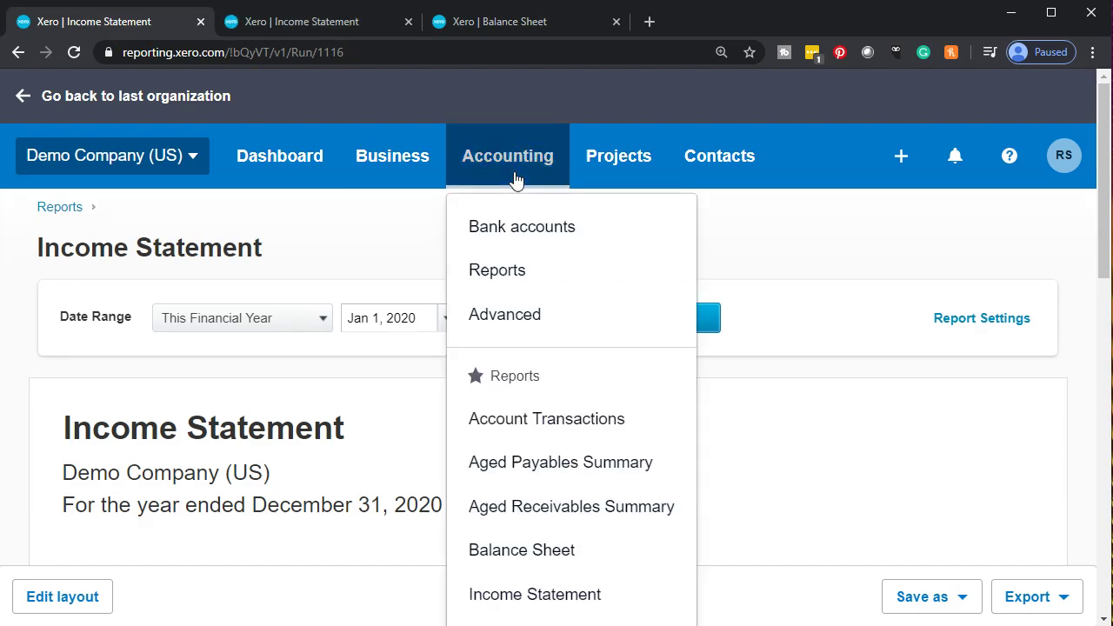
{"action": "scroll", "coordinate": [552, 400], "scroll_direction": "down", "scroll_amount": 1}
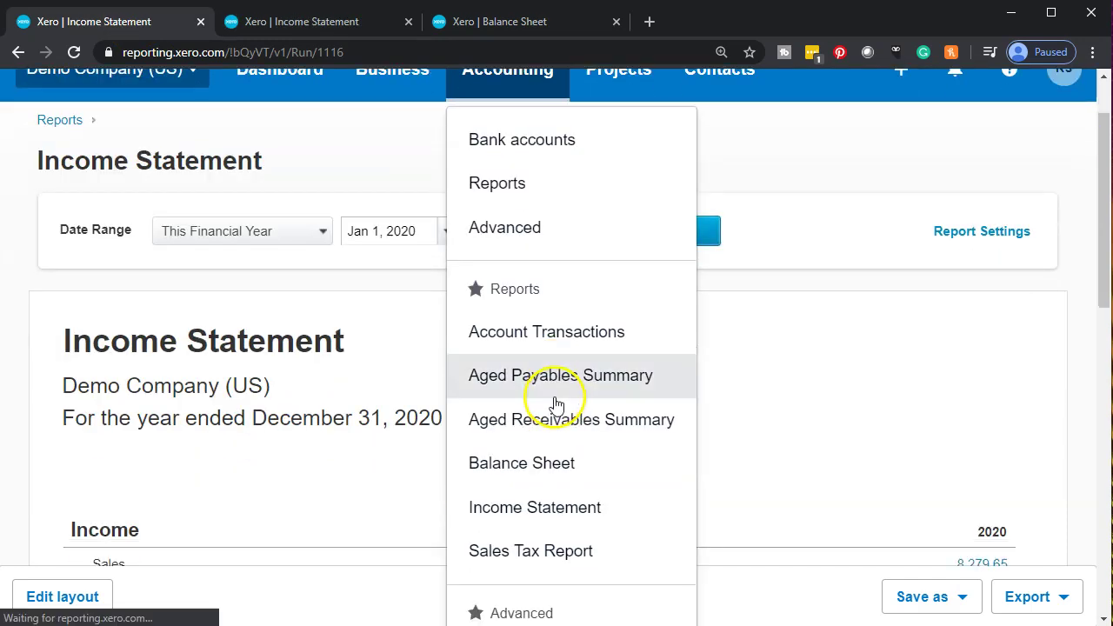
{"action": "left_click", "coordinate": [569, 507]}
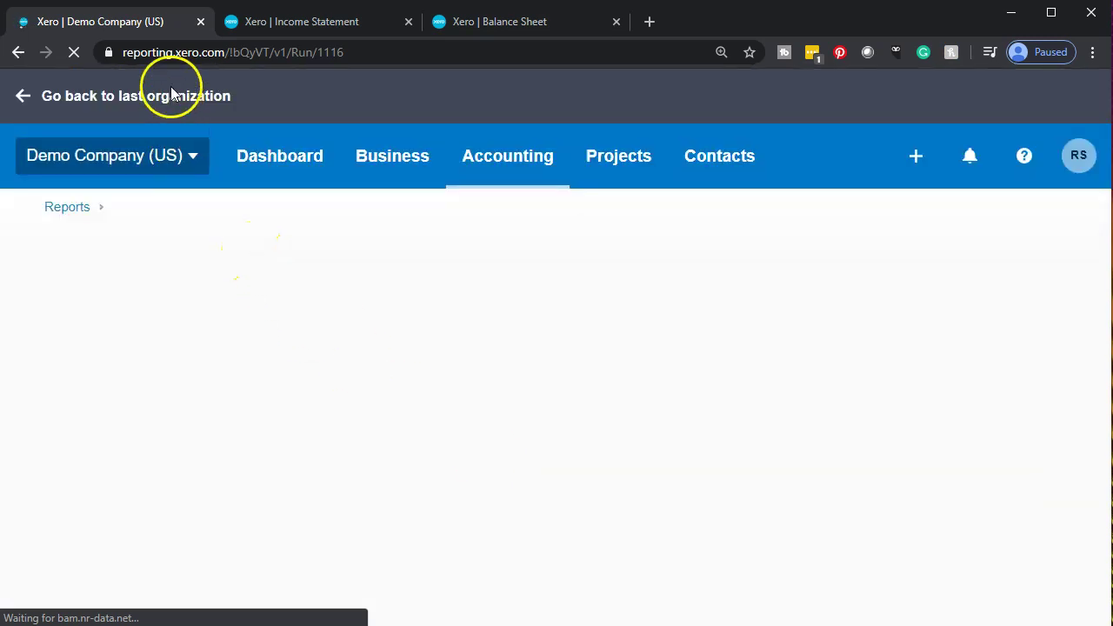
Duplicate the first Income Statement tab again and switch to the new copy.
{"action": "right_click", "coordinate": [142, 26]}
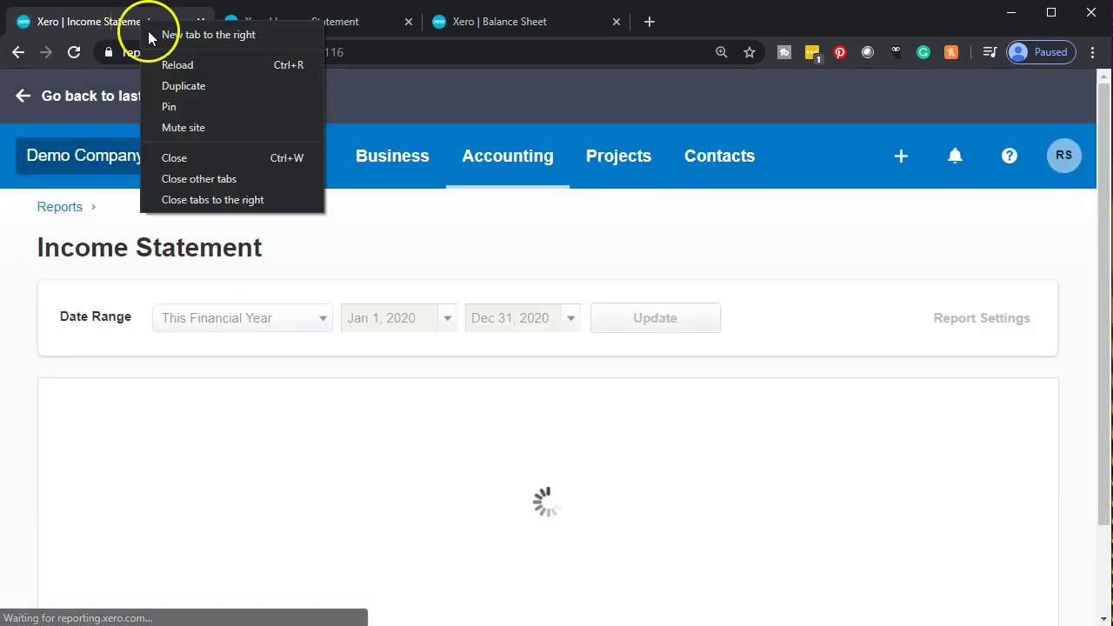
{"action": "key", "text": "Escape"}
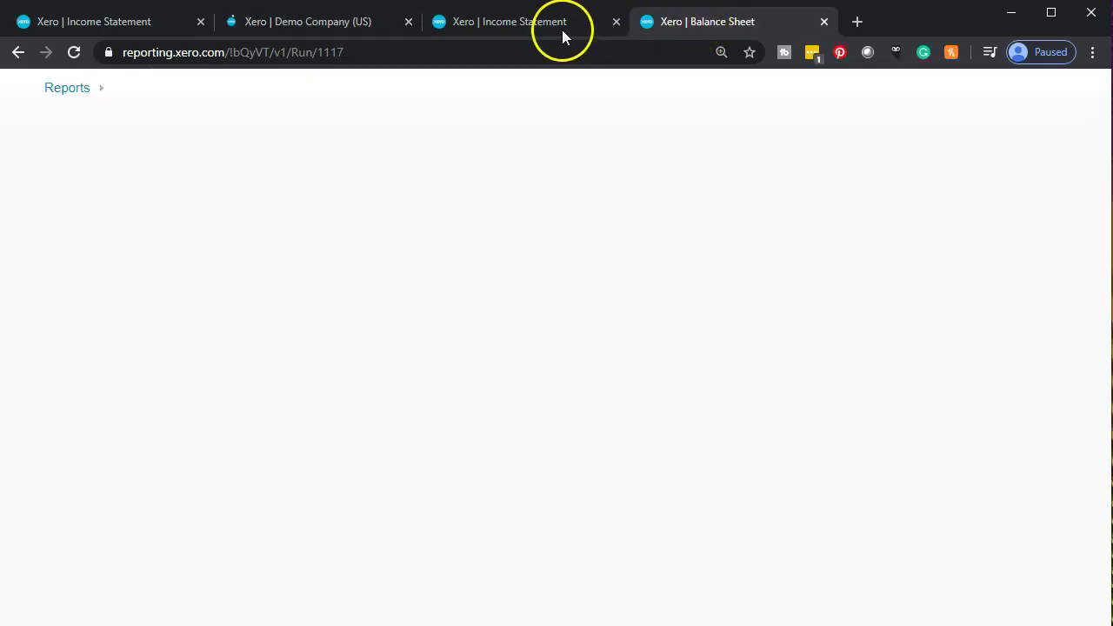
{"action": "left_click", "coordinate": [533, 22]}
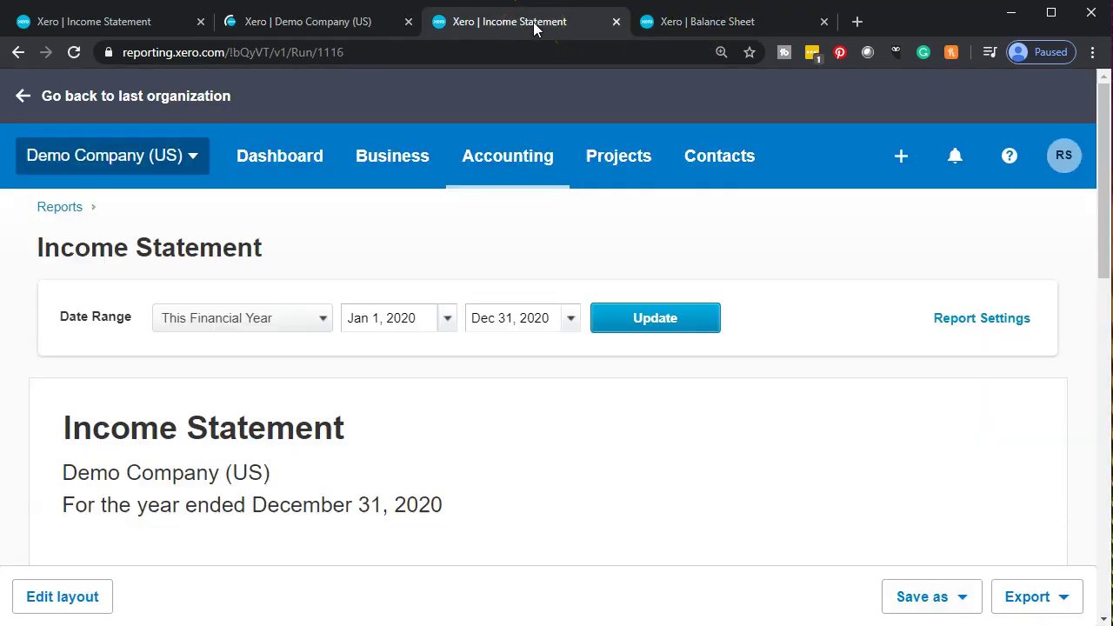
{"action": "left_click", "coordinate": [527, 33]}
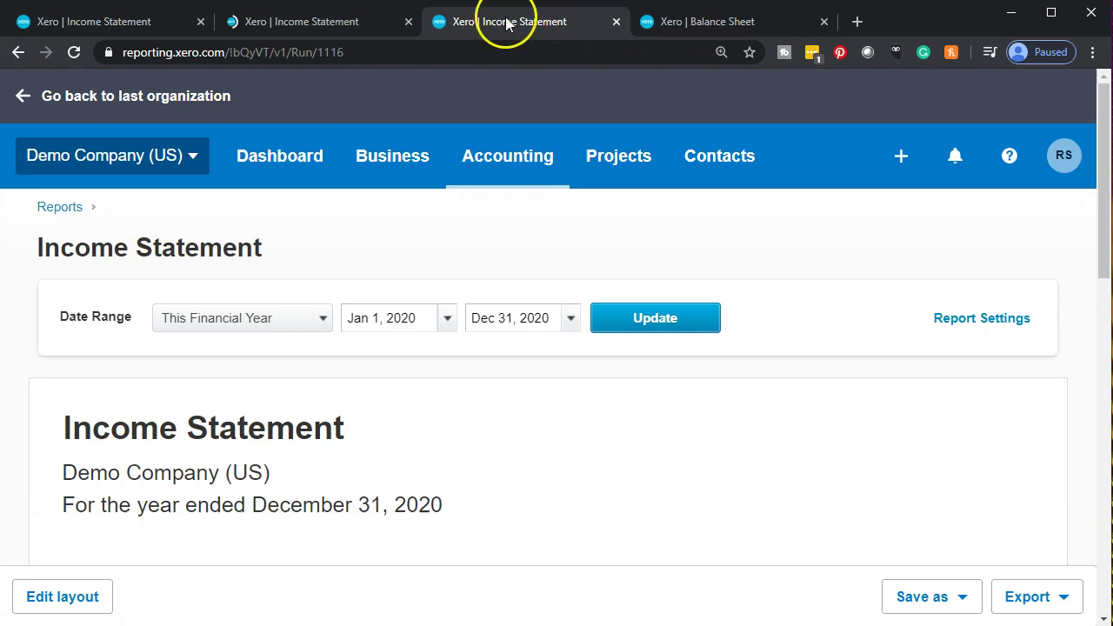
{"action": "left_click", "coordinate": [326, 25]}
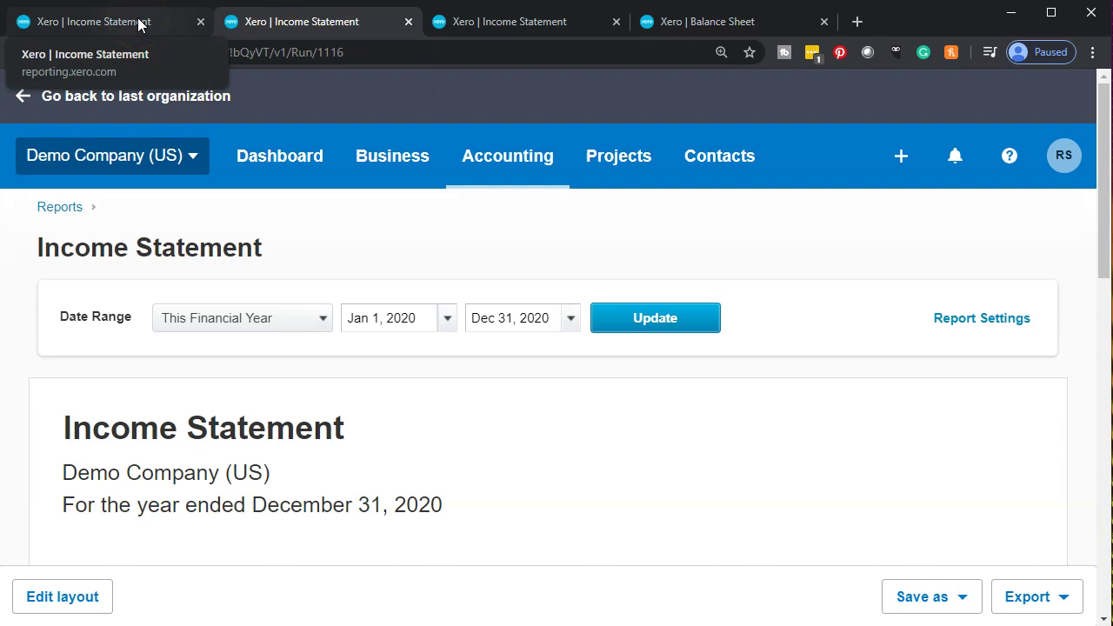
{"action": "left_click", "coordinate": [320, 23]}
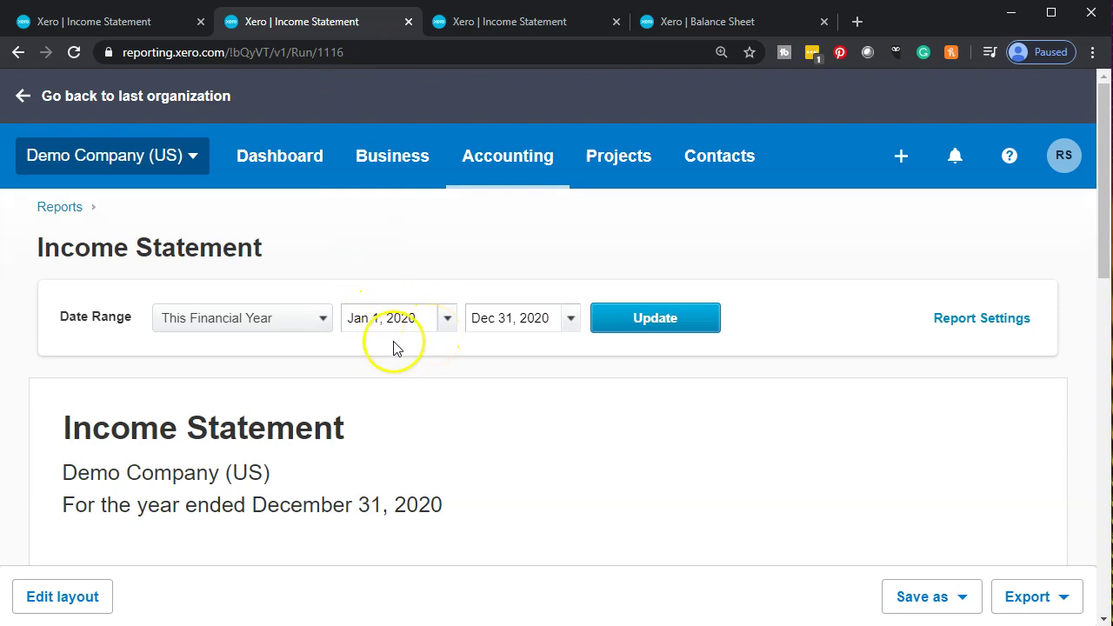
Set the Income Statement's date range to Last Financial Year and update the report.
{"action": "left_click", "coordinate": [322, 320]}
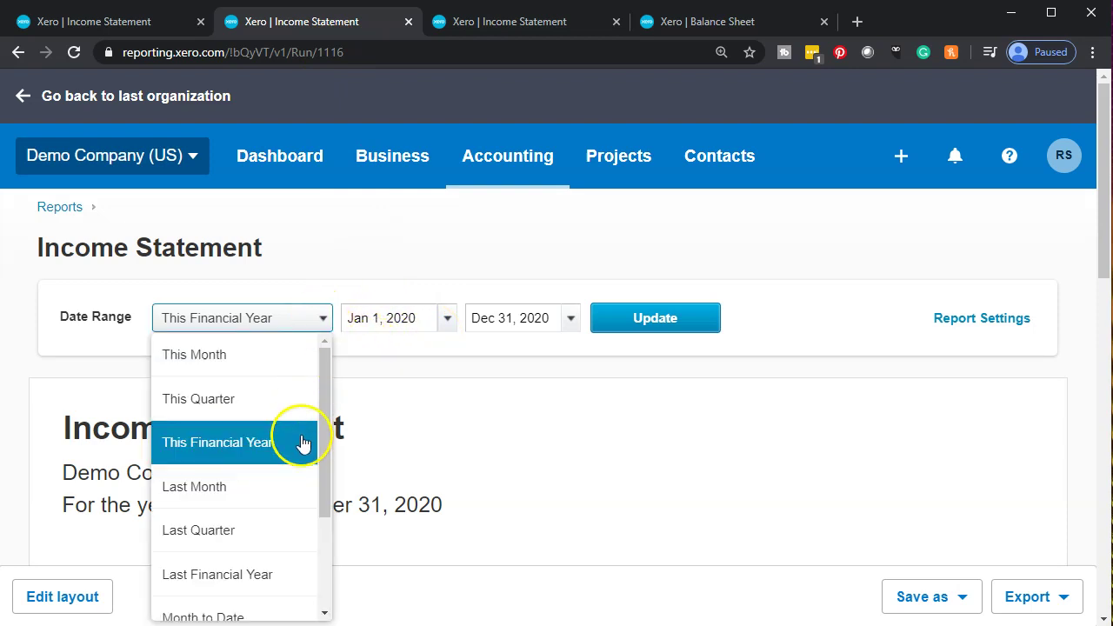
{"action": "left_click", "coordinate": [262, 576]}
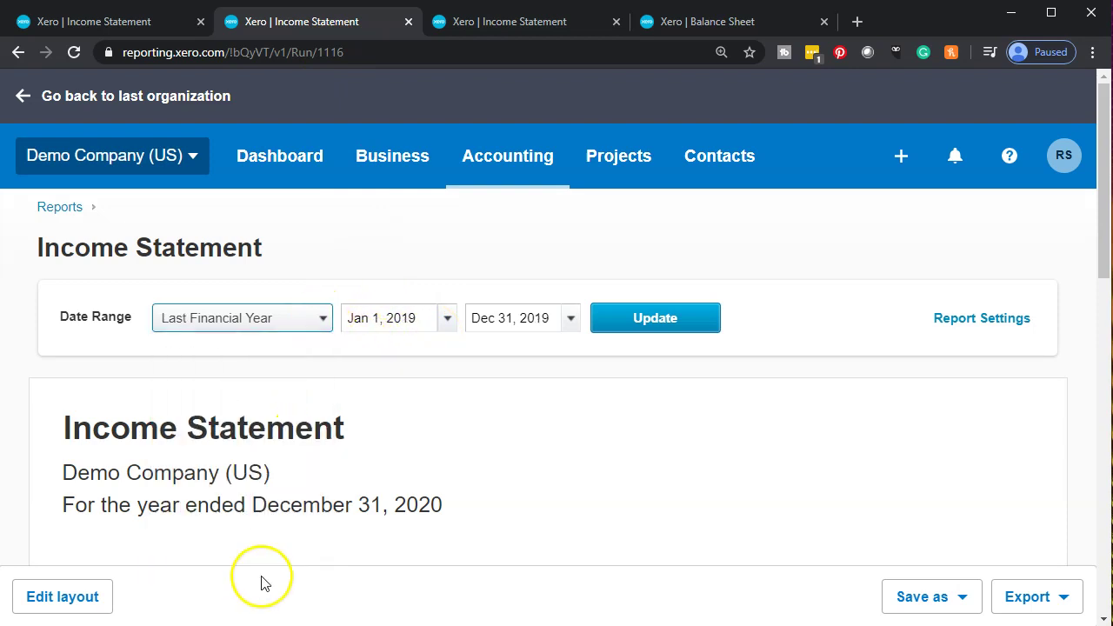
{"action": "left_click", "coordinate": [607, 327]}
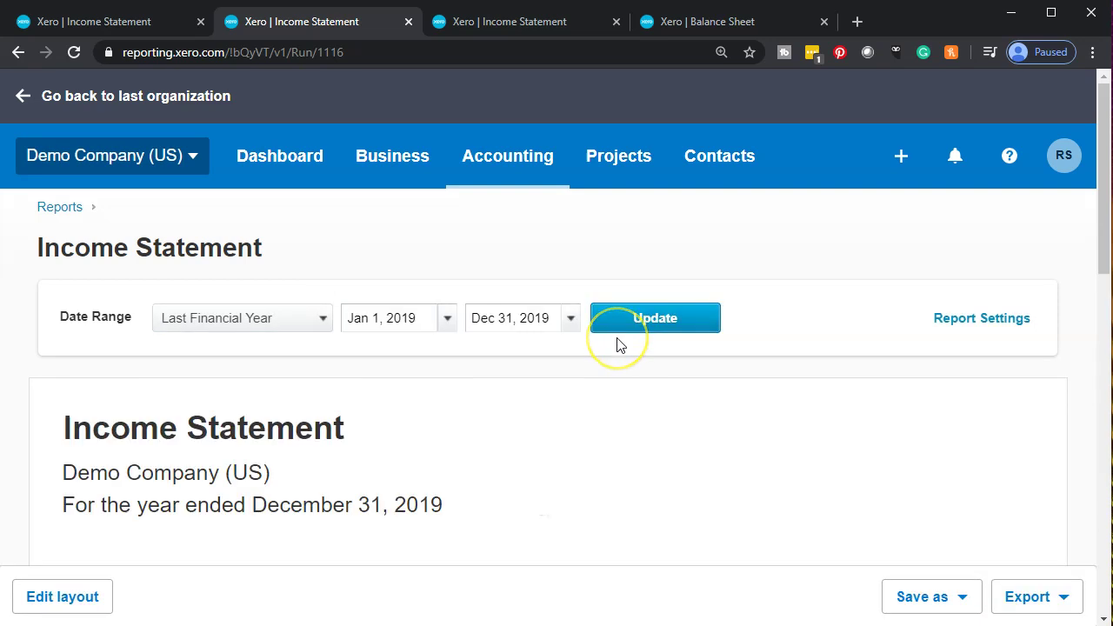
Change the report's title to "% of Expense Income Statement".
{"action": "left_click", "coordinate": [58, 427]}
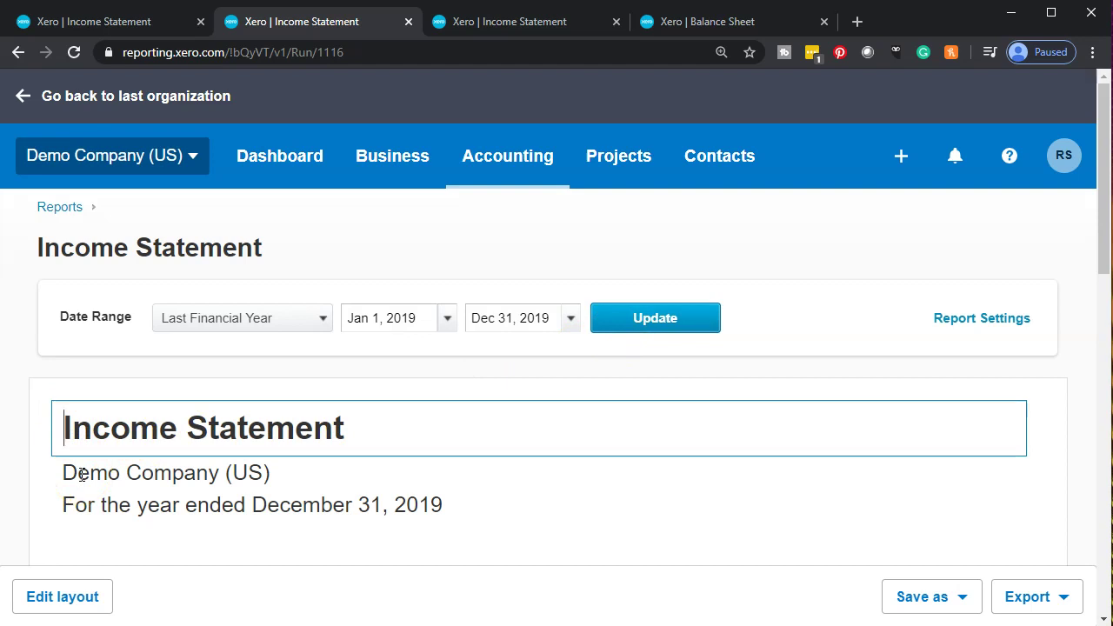
{"action": "type", "text": "% of Exe"}
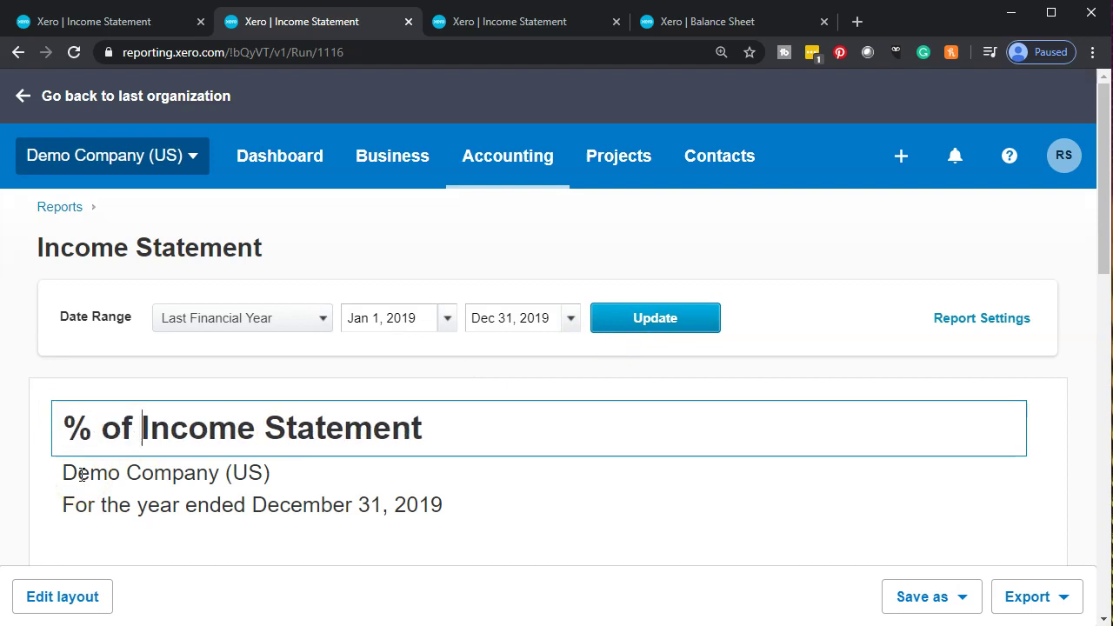
{"action": "key", "text": "BackSpace"}
{"action": "type", "text": "pense"}
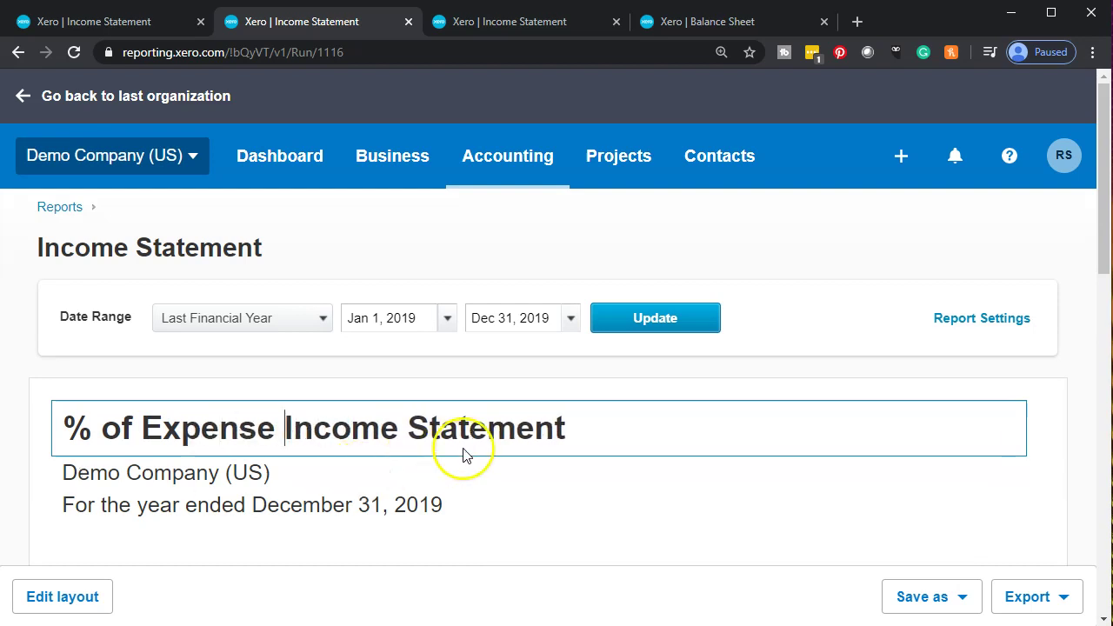
{"action": "left_click", "coordinate": [586, 525]}
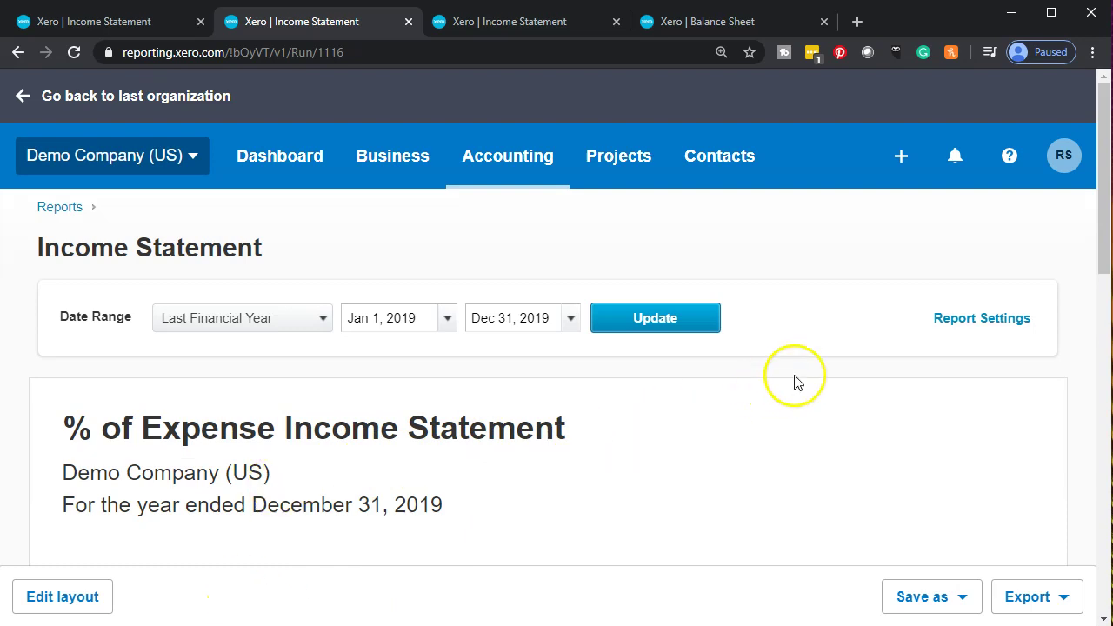
Turn off Show decimals in the report settings and update the report.
{"action": "scroll", "coordinate": [817, 418], "scroll_direction": "down", "scroll_amount": 3}
{"action": "scroll", "coordinate": [851, 455], "scroll_direction": "up", "scroll_amount": 3}
{"action": "scroll", "coordinate": [857, 452], "scroll_direction": "up", "scroll_amount": 1}
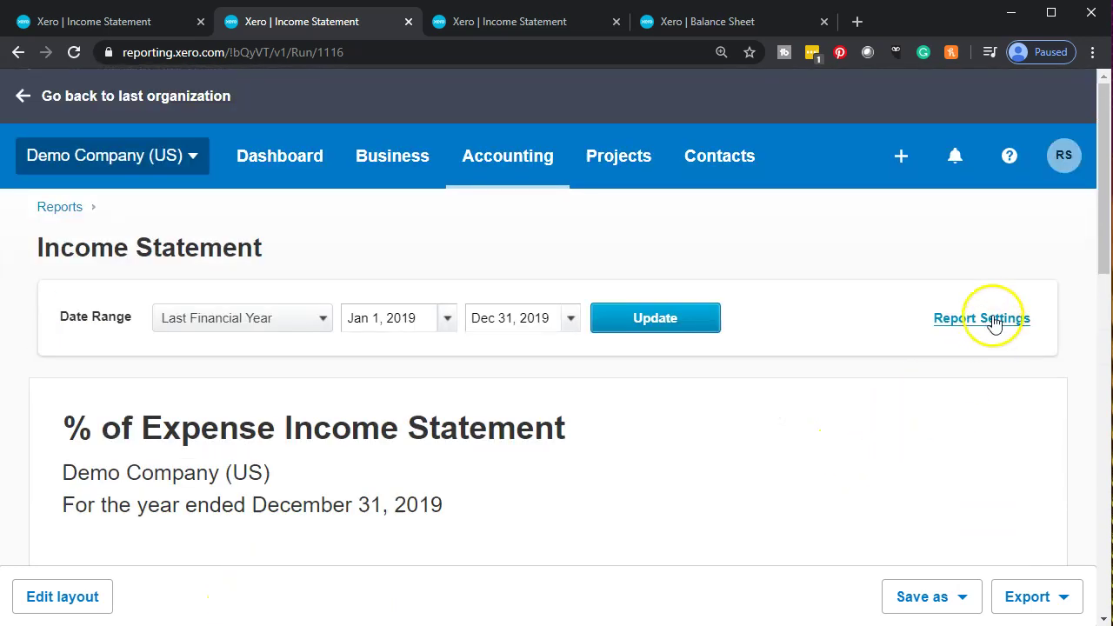
{"action": "left_click", "coordinate": [995, 320]}
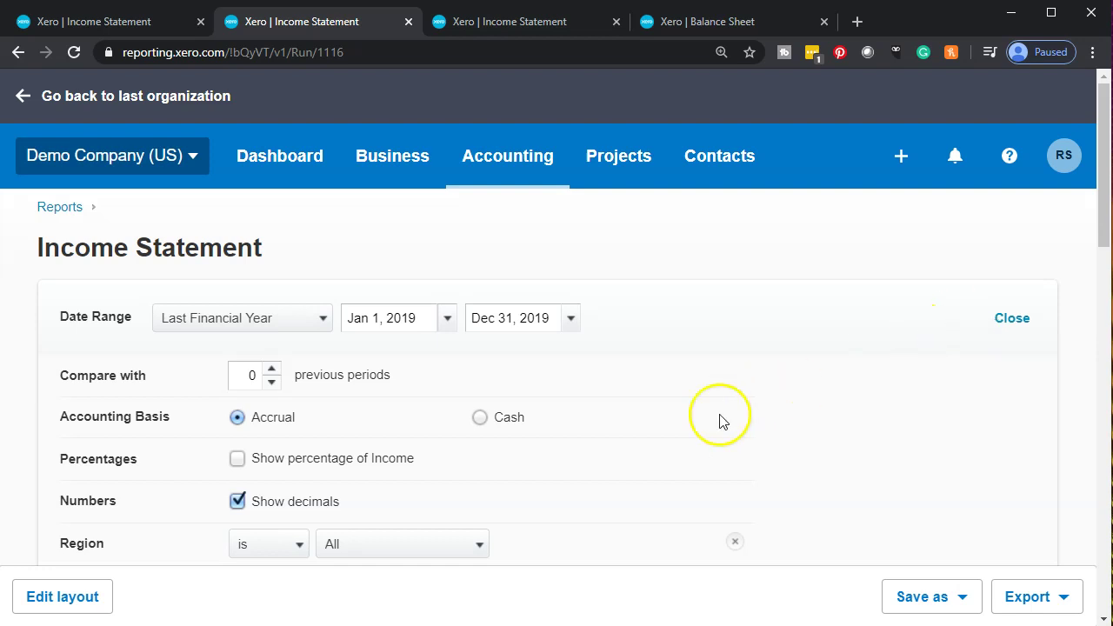
{"action": "left_click", "coordinate": [238, 502]}
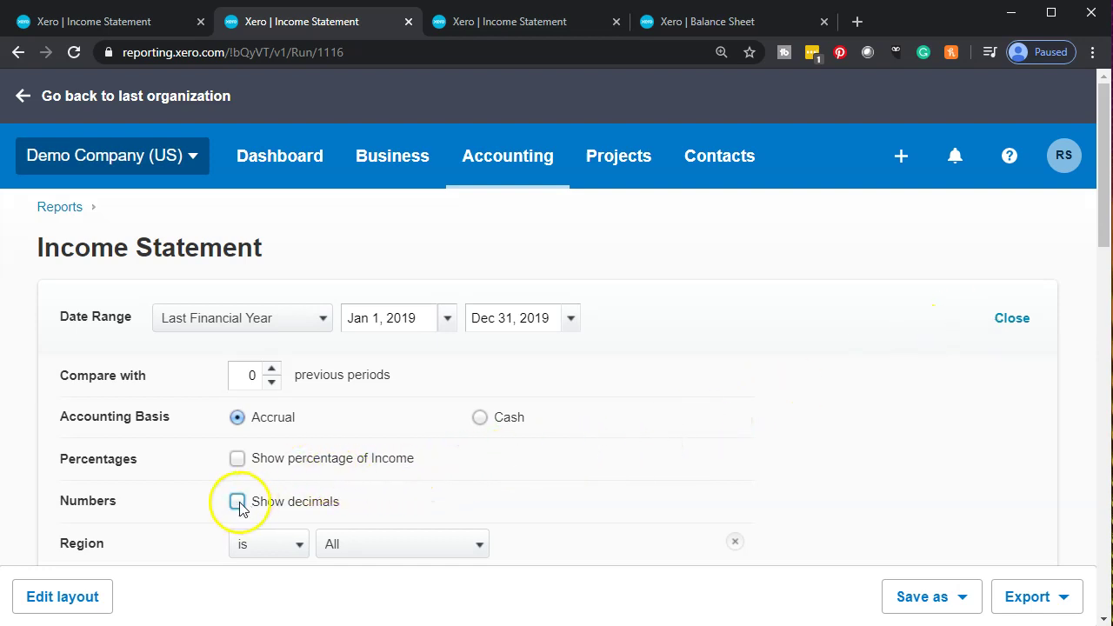
{"action": "scroll", "coordinate": [783, 411], "scroll_direction": "down", "scroll_amount": 1}
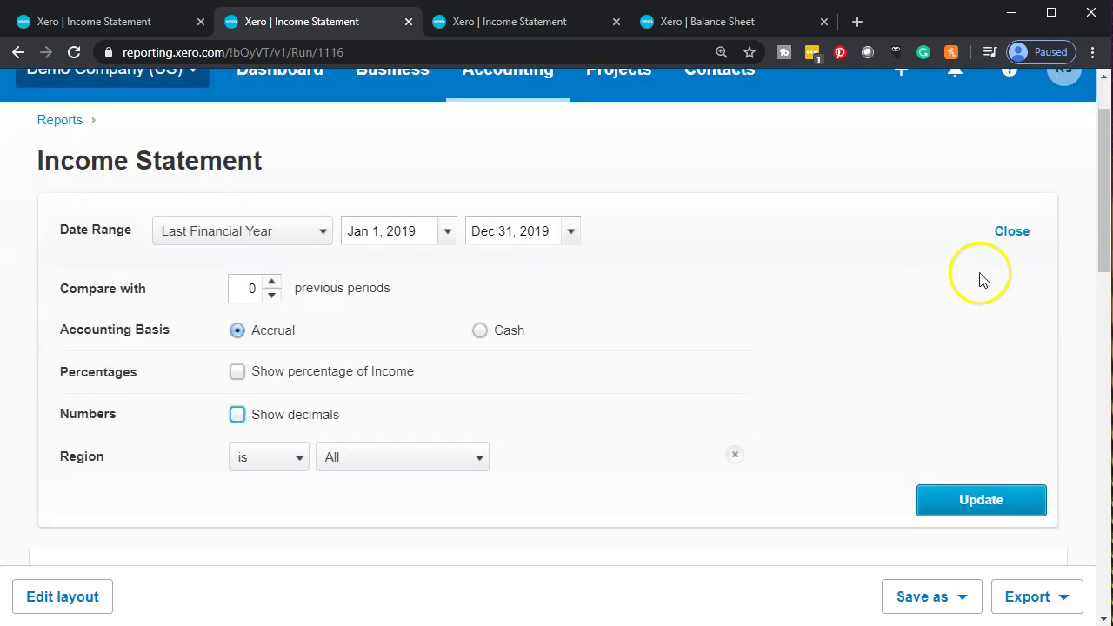
{"action": "left_click", "coordinate": [1011, 232]}
{"action": "scroll", "coordinate": [943, 317], "scroll_direction": "down", "scroll_amount": 2}
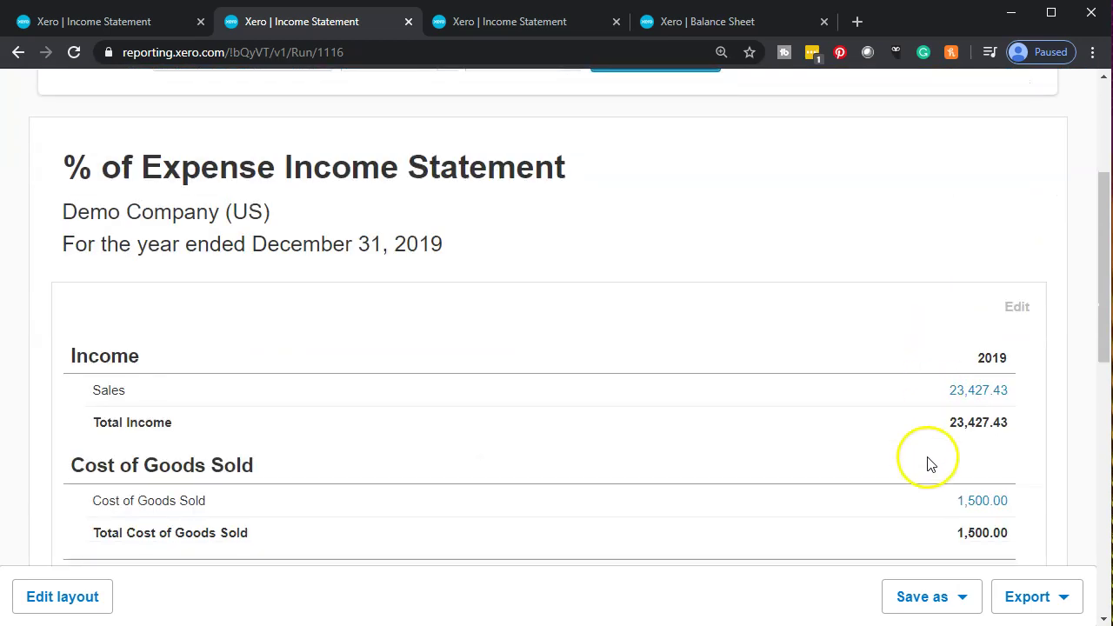
{"action": "scroll", "coordinate": [927, 461], "scroll_direction": "up", "scroll_amount": 3}
{"action": "left_click", "coordinate": [972, 322]}
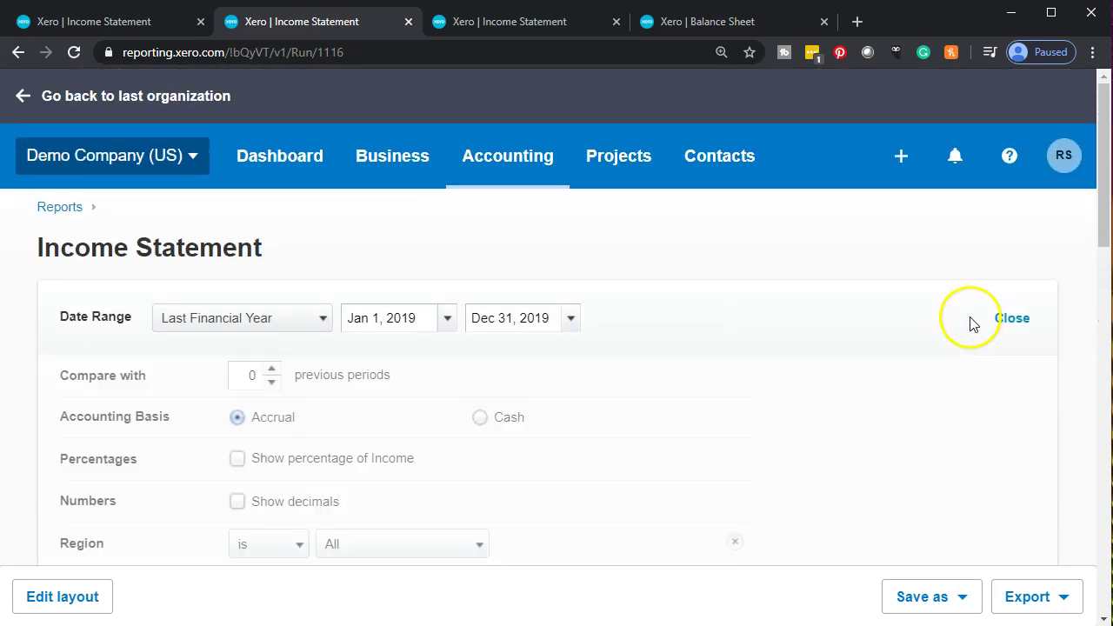
{"action": "scroll", "coordinate": [609, 417], "scroll_direction": "down", "scroll_amount": 1}
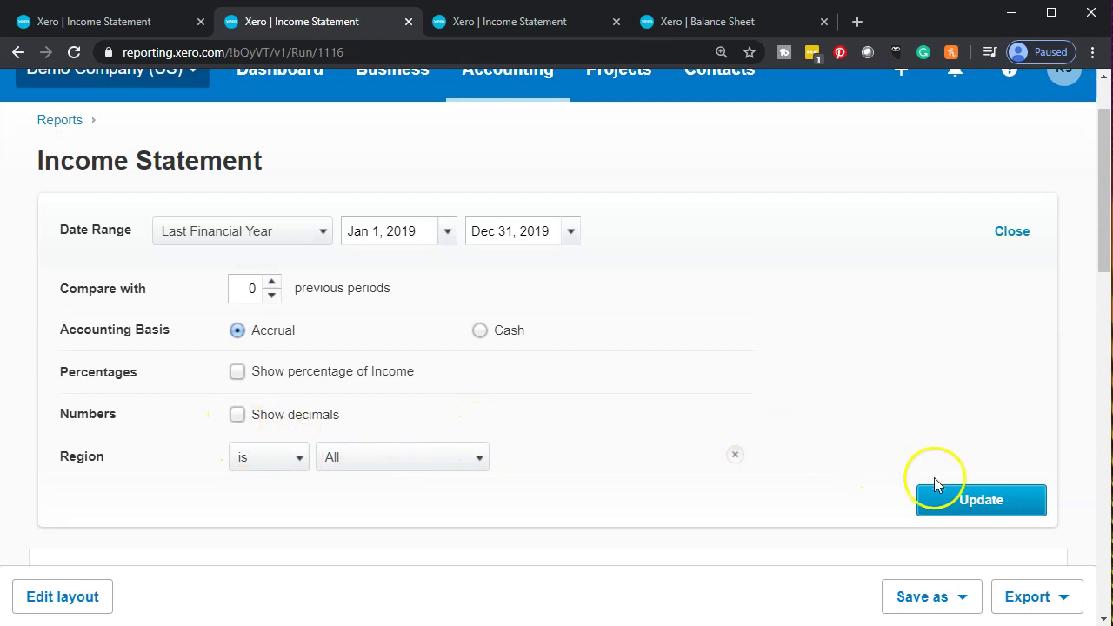
{"action": "left_click", "coordinate": [957, 494]}
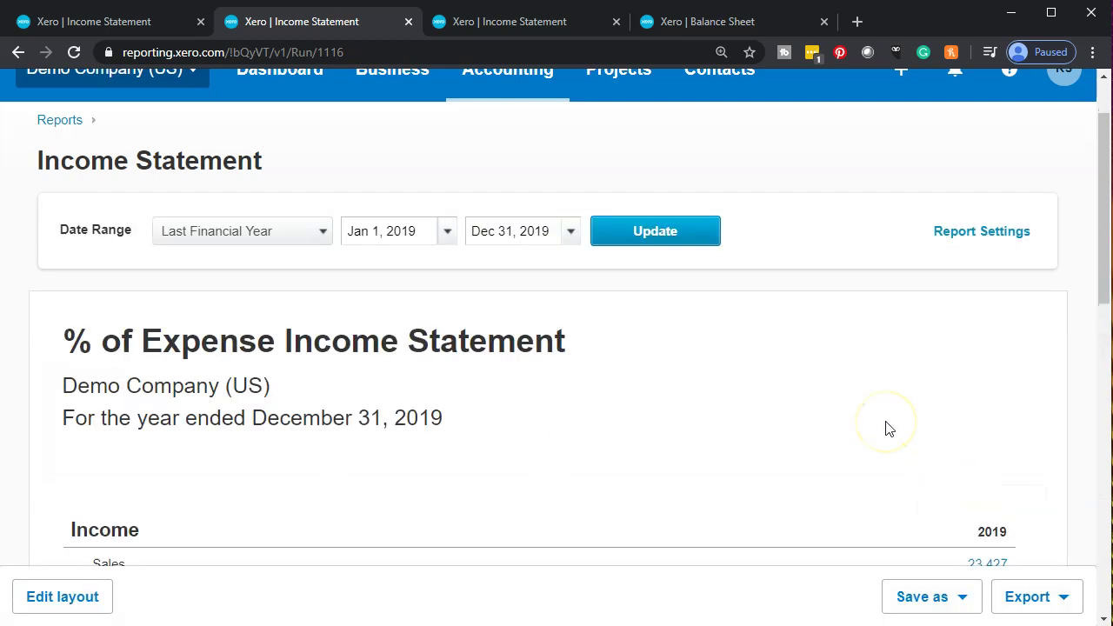
Open the report's layout for editing and add a Percentage column.
{"action": "scroll", "coordinate": [888, 426], "scroll_direction": "down", "scroll_amount": 3}
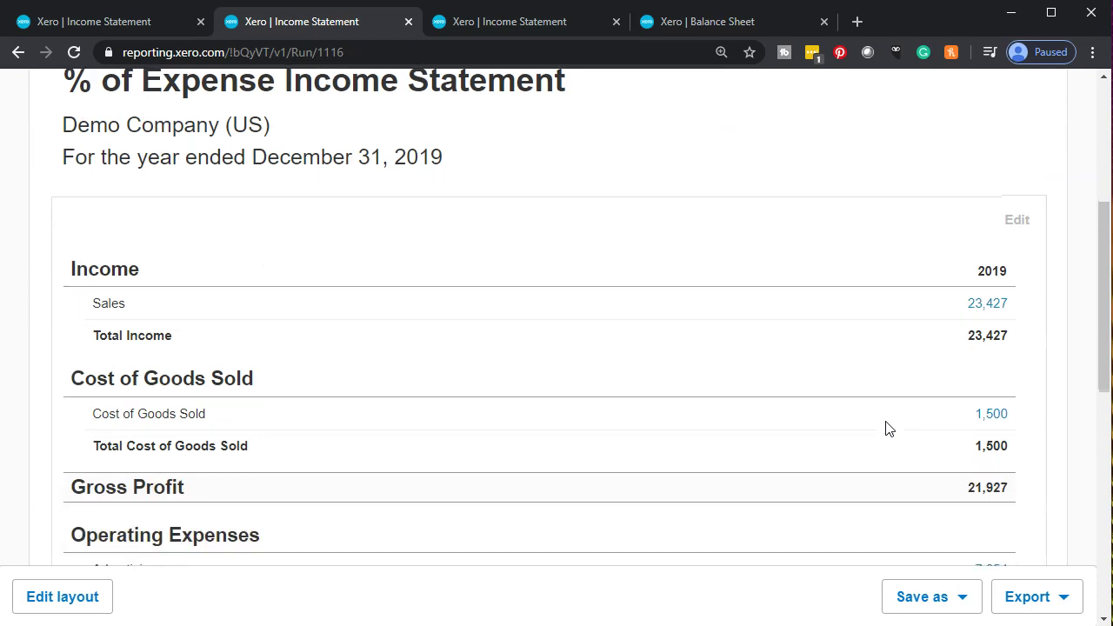
{"action": "left_click", "coordinate": [901, 416]}
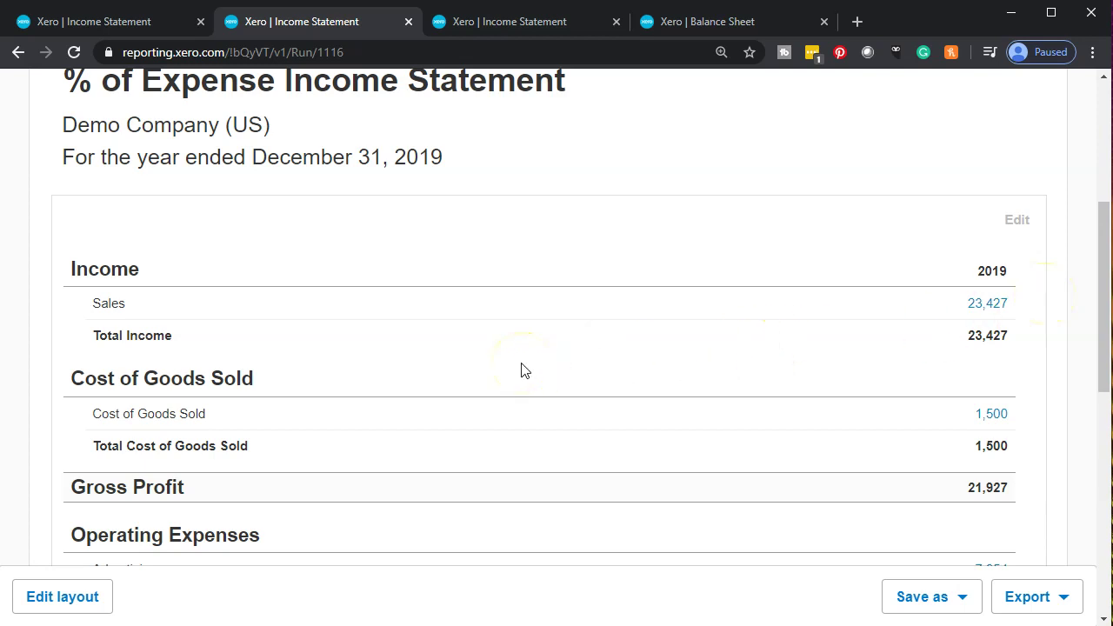
{"action": "scroll", "coordinate": [522, 372], "scroll_direction": "down", "scroll_amount": 7}
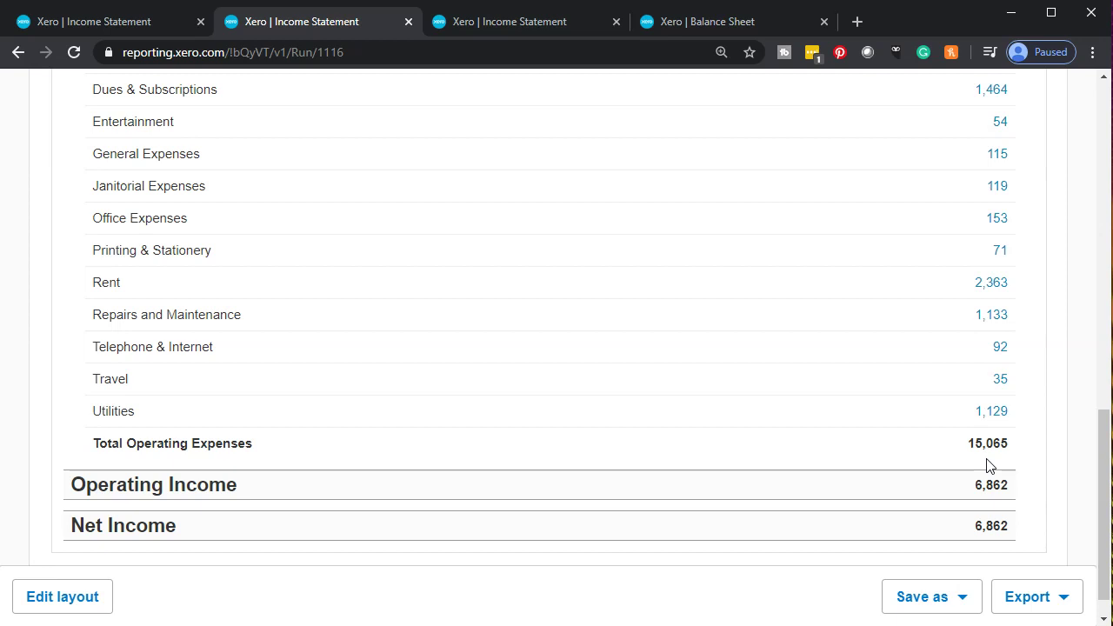
{"action": "scroll", "coordinate": [988, 465], "scroll_direction": "up", "scroll_amount": 3}
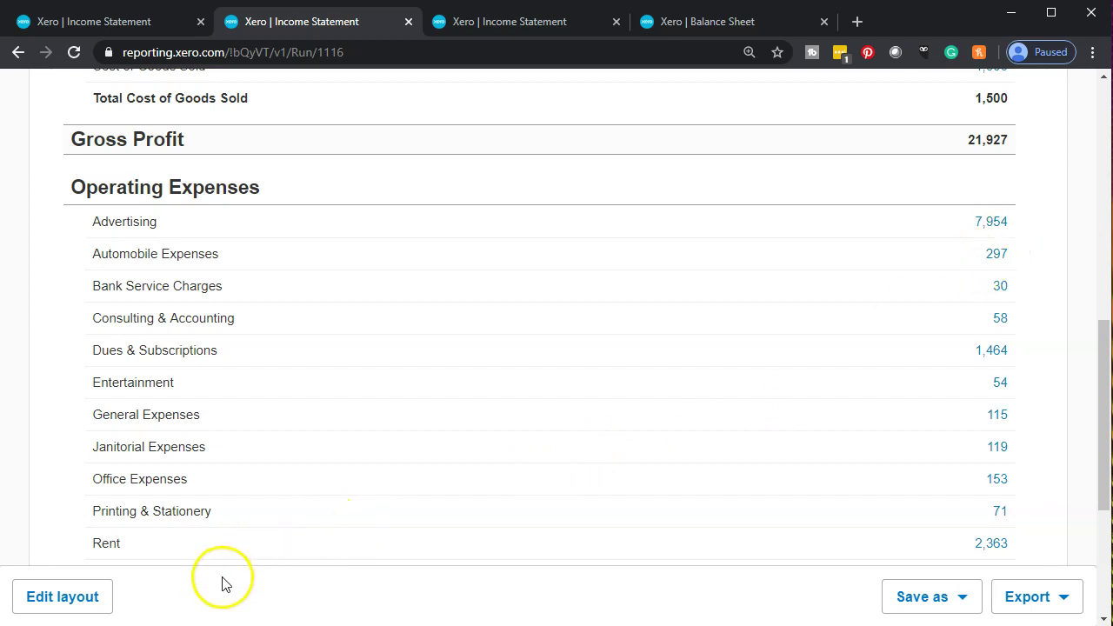
{"action": "left_click", "coordinate": [103, 598]}
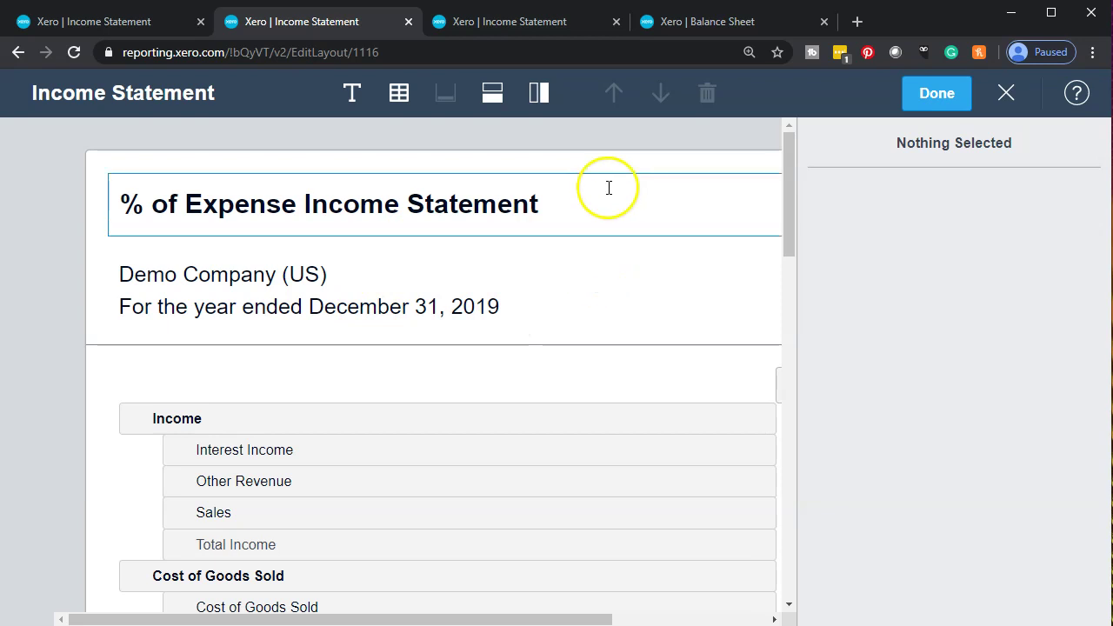
{"action": "left_click", "coordinate": [539, 94]}
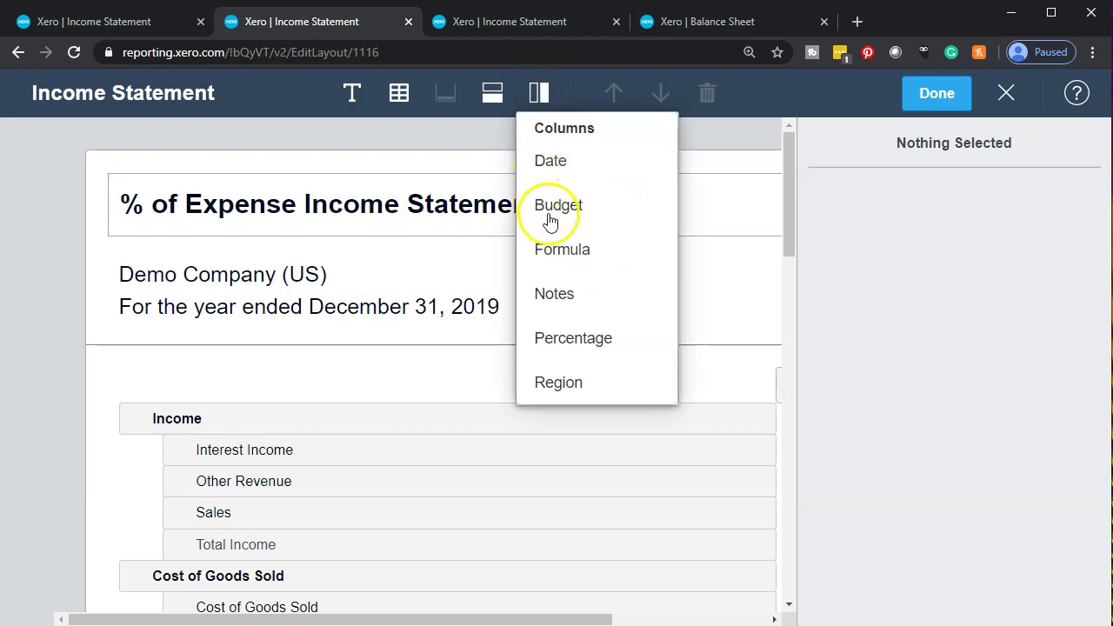
{"action": "left_click", "coordinate": [568, 341]}
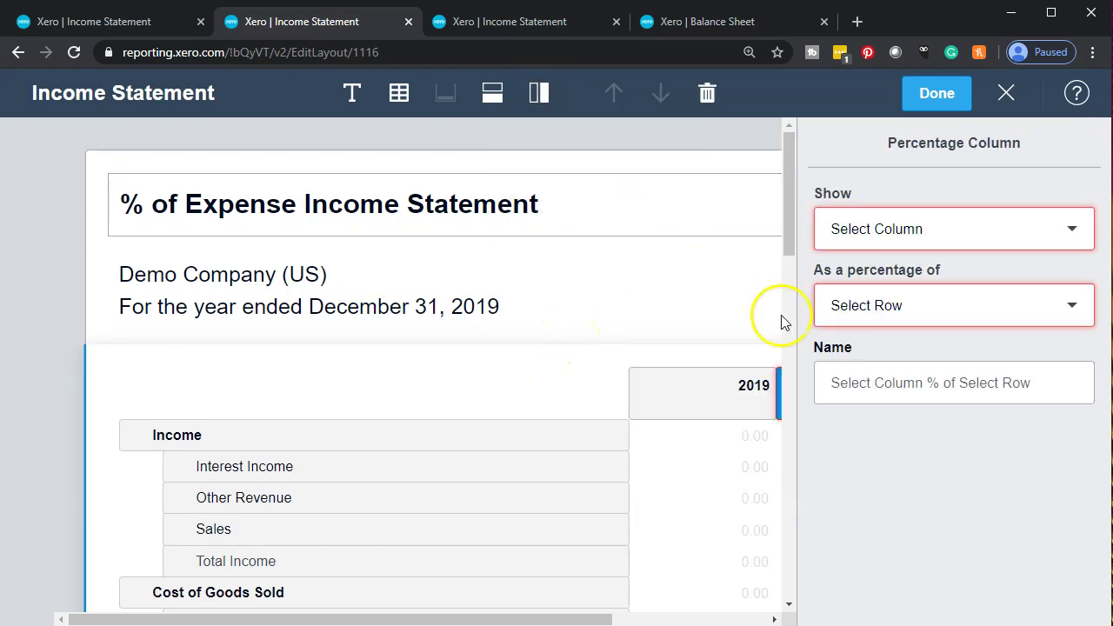
Set the percentage column to show 2019 as a percentage of Operating Expenses and finish editing the layout.
{"action": "left_click_drag", "start_coordinate": [578, 620], "coordinate": [734, 620]}
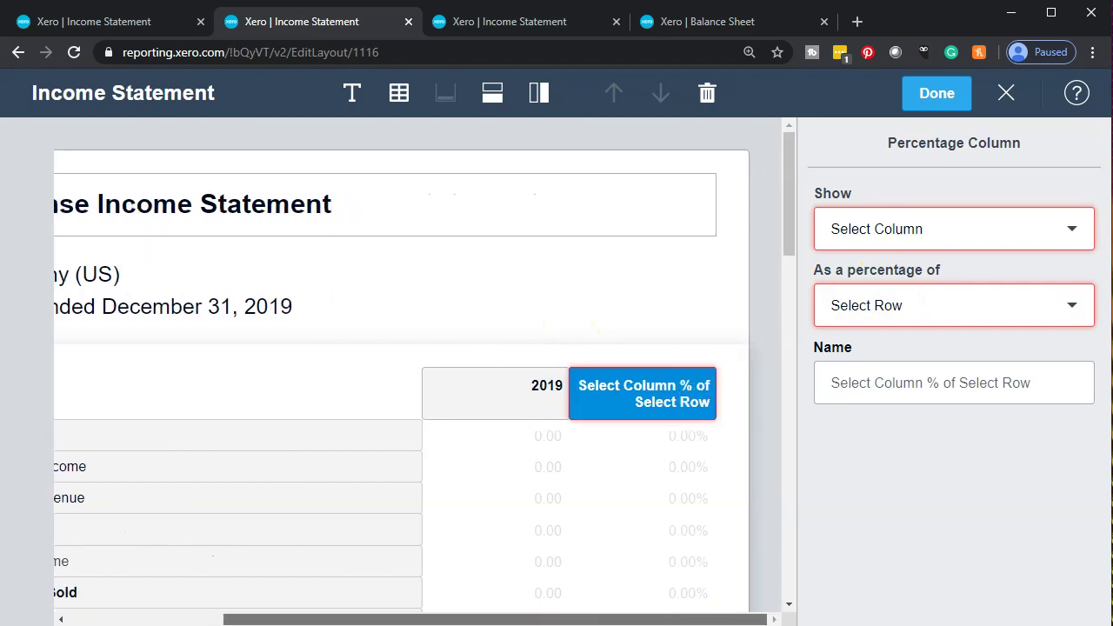
{"action": "left_click", "coordinate": [864, 233]}
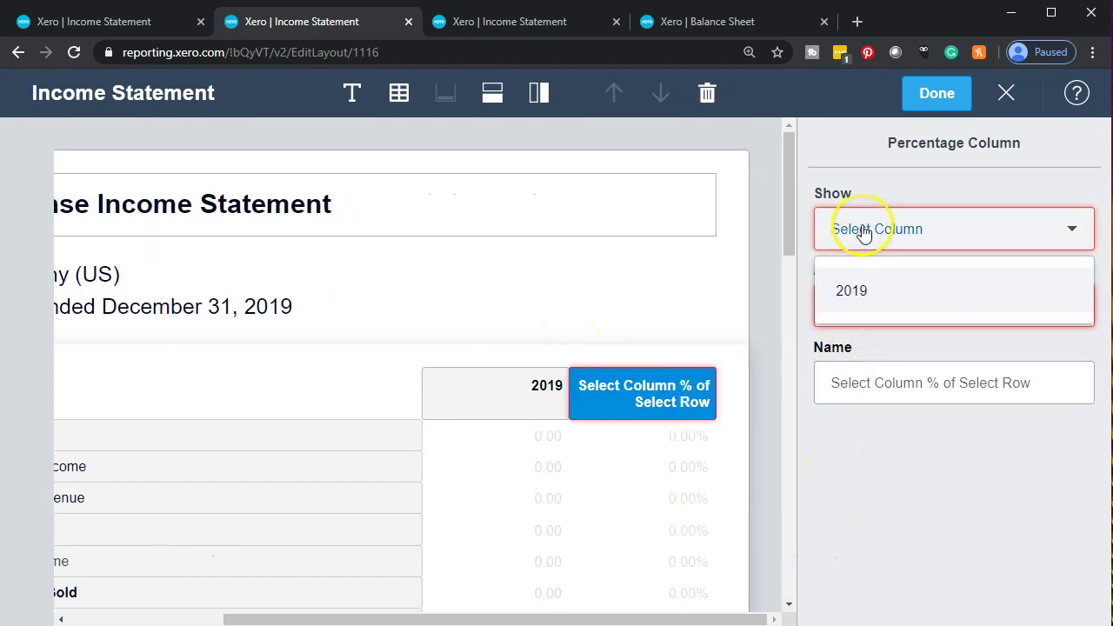
{"action": "left_click", "coordinate": [881, 300]}
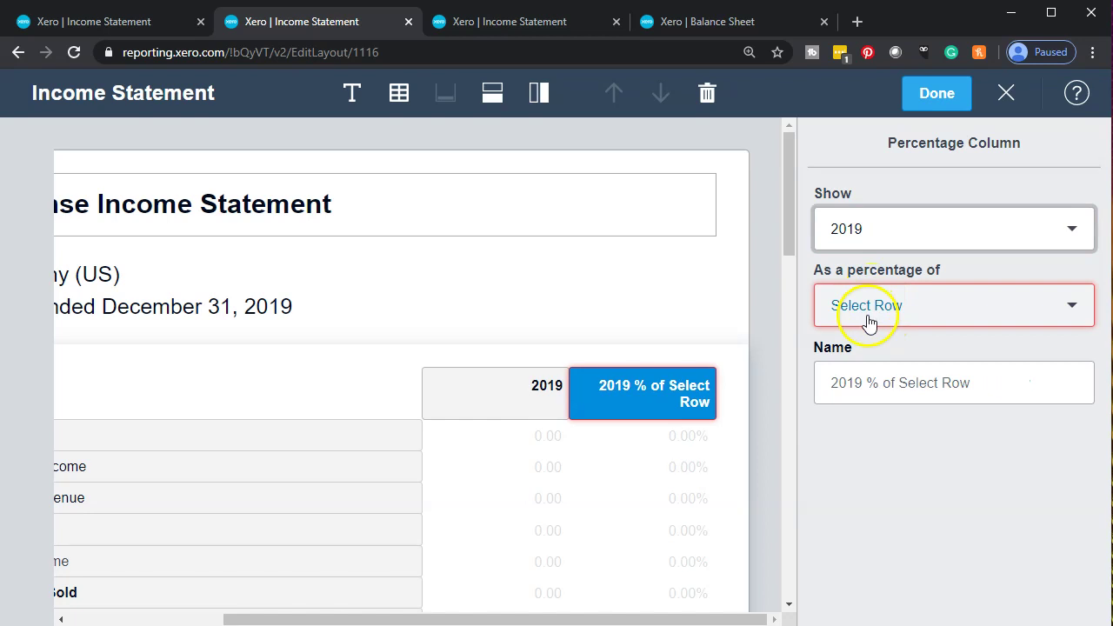
{"action": "left_click", "coordinate": [948, 314]}
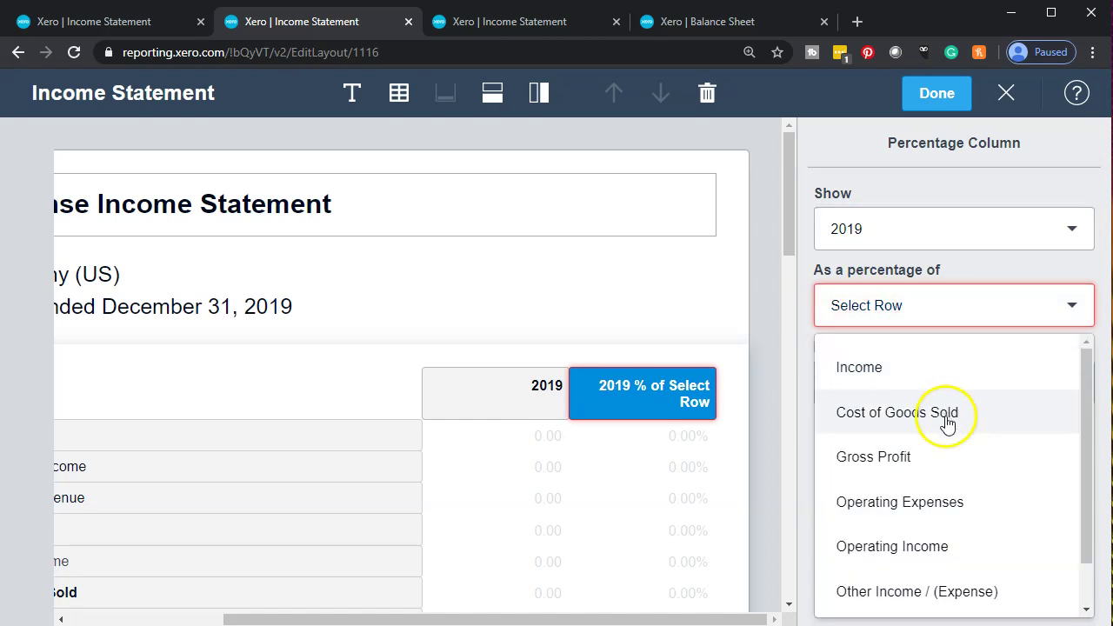
{"action": "left_click", "coordinate": [953, 527]}
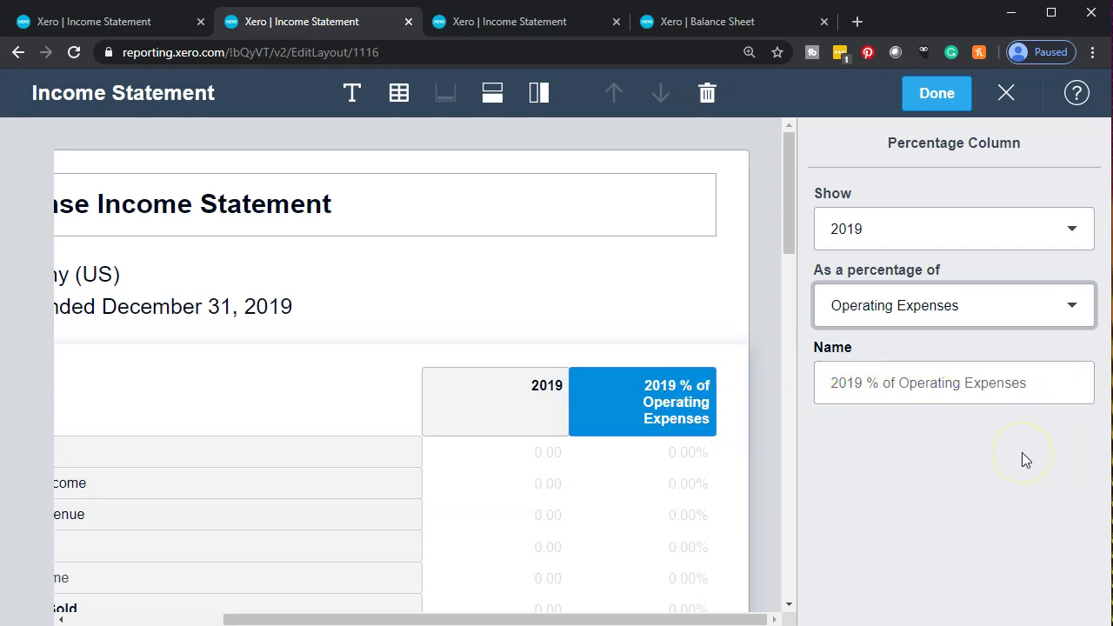
{"action": "left_click", "coordinate": [943, 94]}
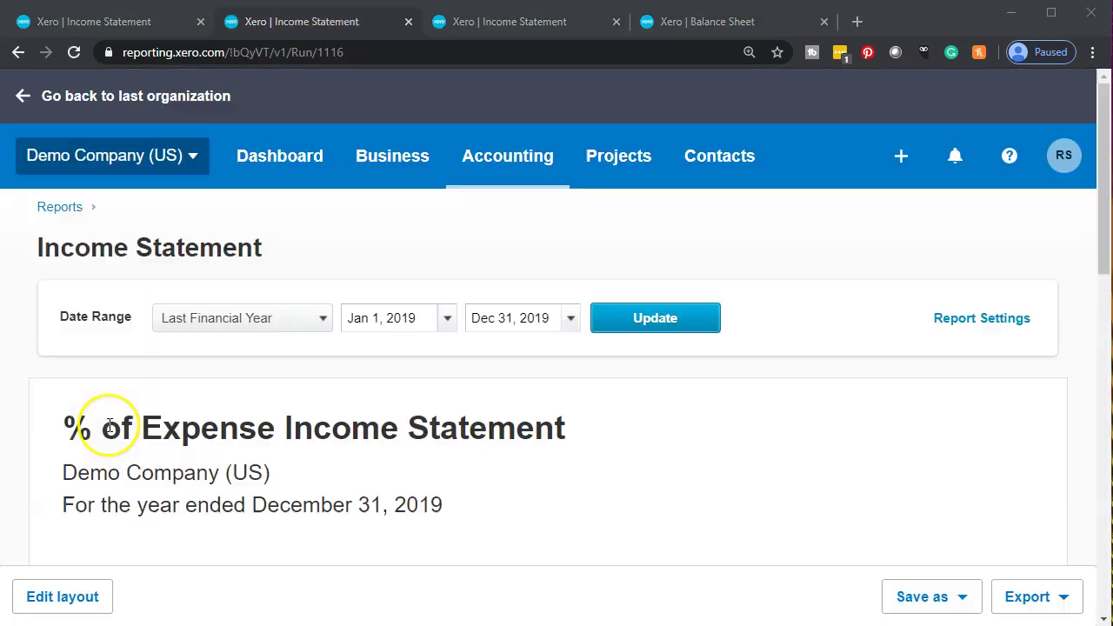
Check the Rent percentage by dividing 2363 by 15065 in the Windows Calculator, and close the calculator.
{"action": "scroll", "coordinate": [110, 426], "scroll_direction": "down", "scroll_amount": 3}
{"action": "scroll", "coordinate": [110, 426], "scroll_direction": "down", "scroll_amount": 5}
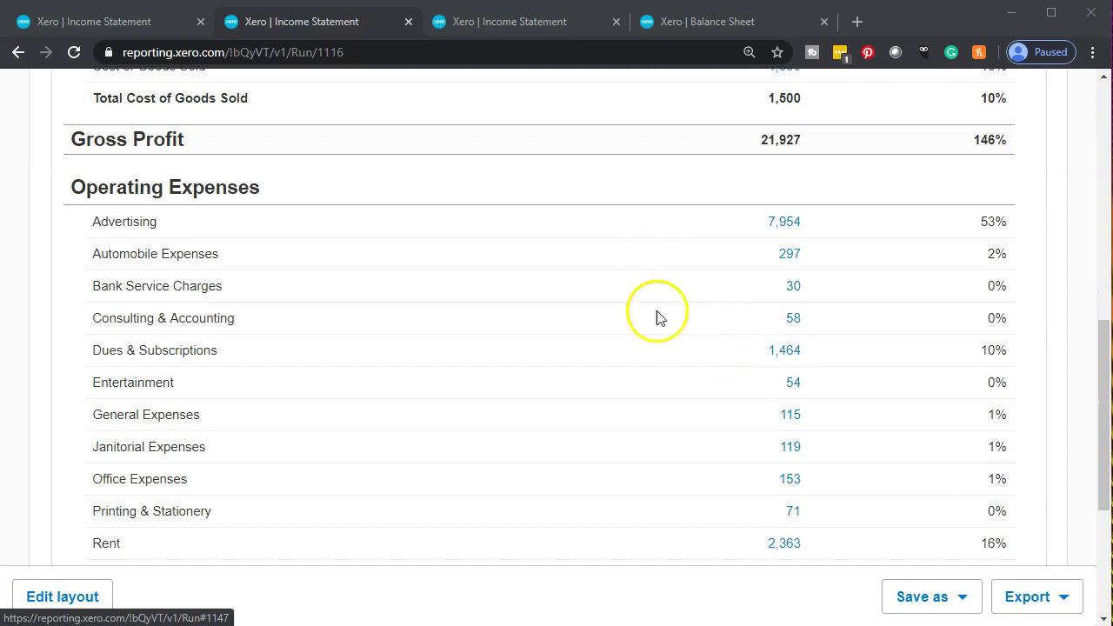
{"action": "scroll", "coordinate": [640, 413], "scroll_direction": "down", "scroll_amount": 3}
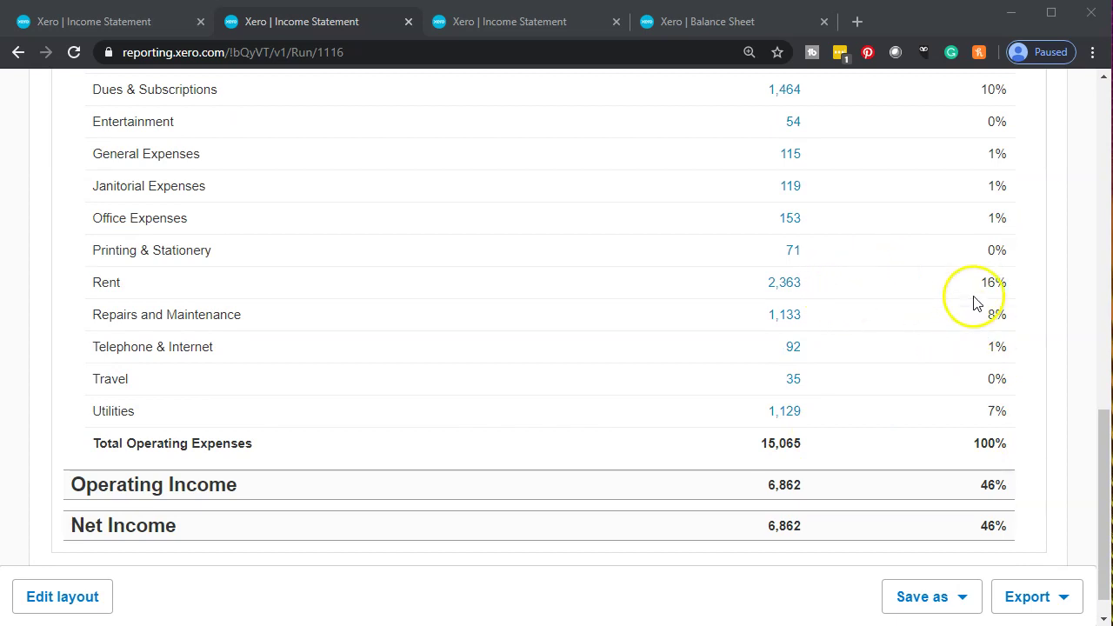
{"action": "left_click_drag", "start_coordinate": [391, 198], "coordinate": [540, 117]}
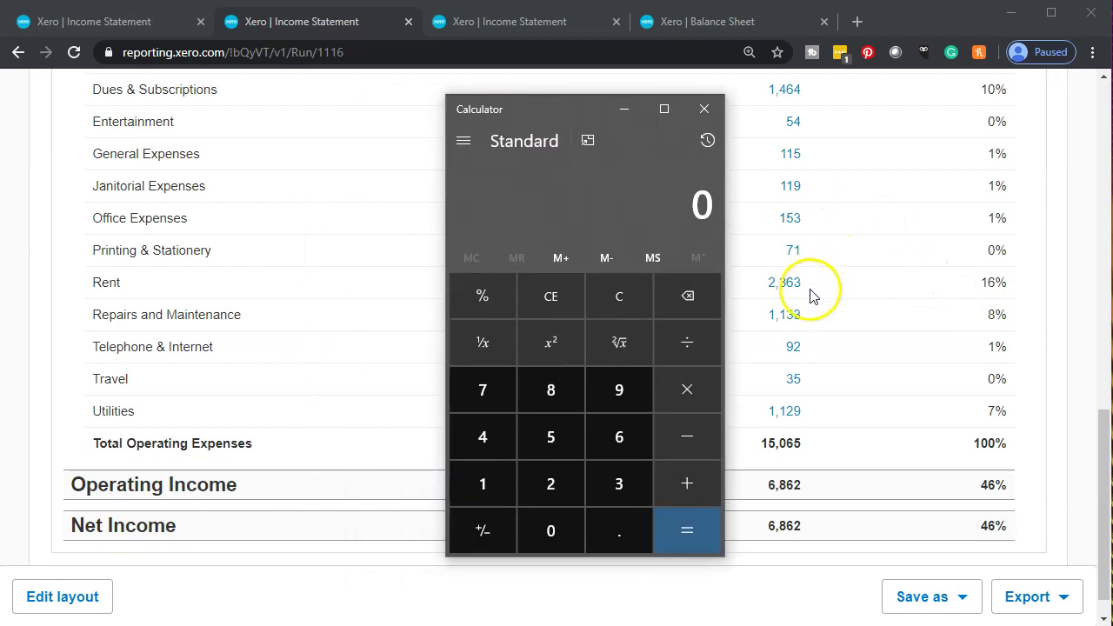
{"action": "left_click", "coordinate": [569, 483]}
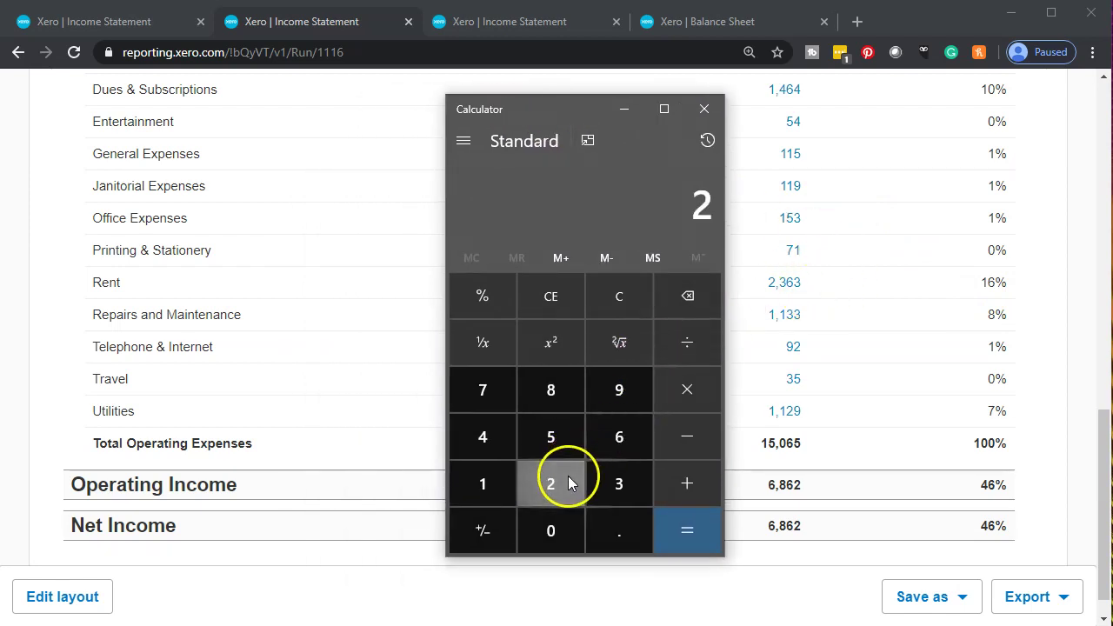
{"action": "left_click", "coordinate": [628, 457]}
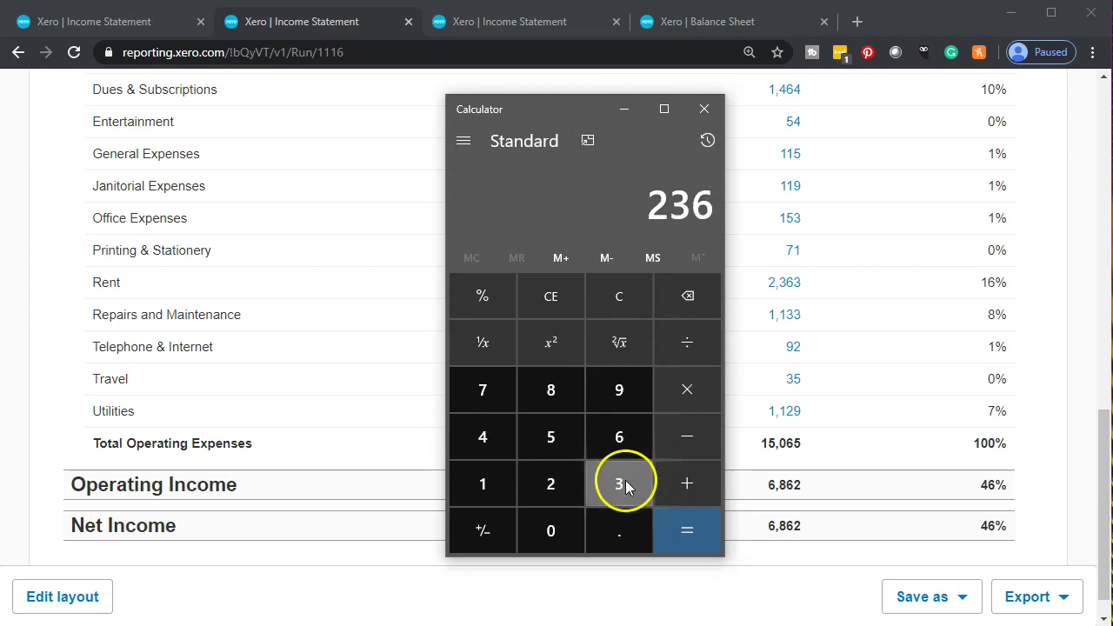
{"action": "left_click", "coordinate": [624, 480]}
{"action": "left_click", "coordinate": [689, 343]}
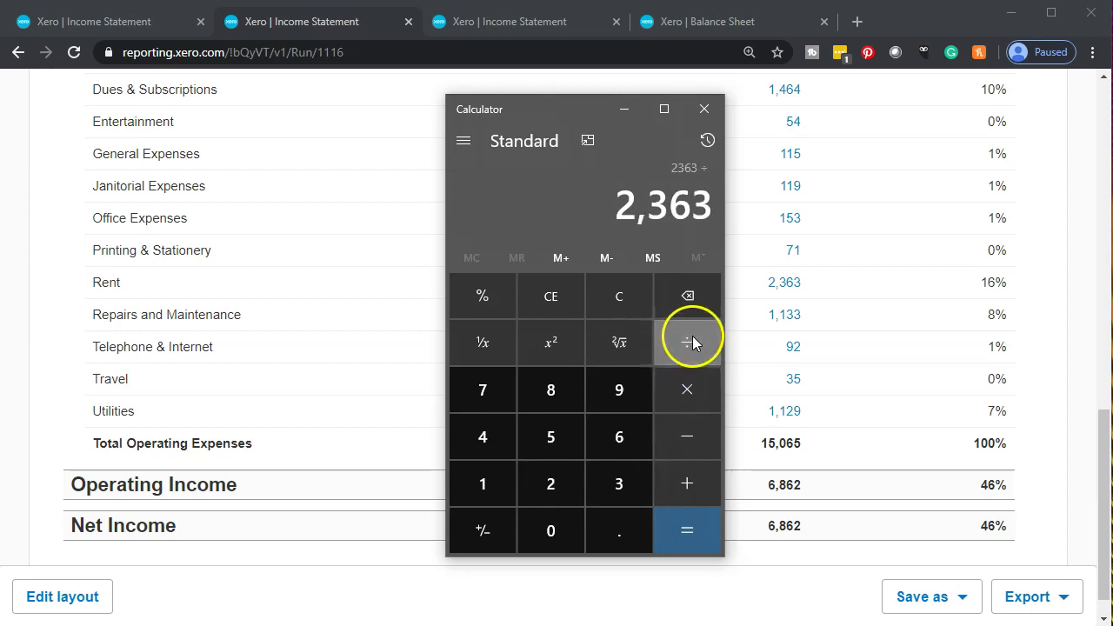
{"action": "left_click", "coordinate": [504, 489]}
{"action": "left_click", "coordinate": [544, 445]}
{"action": "left_click", "coordinate": [548, 541]}
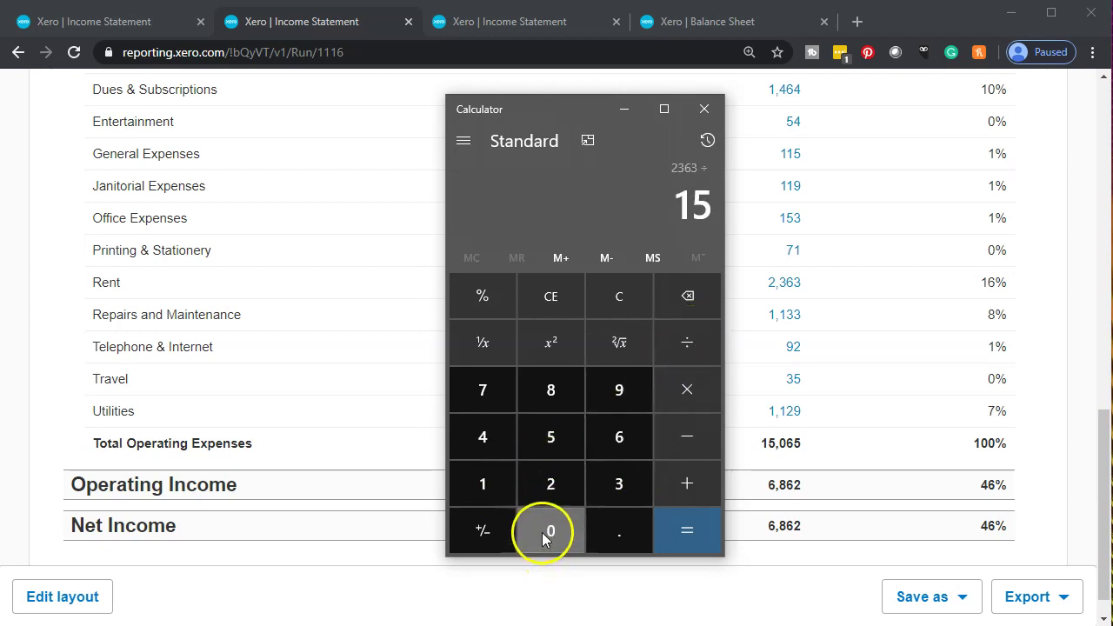
{"action": "left_click", "coordinate": [613, 454]}
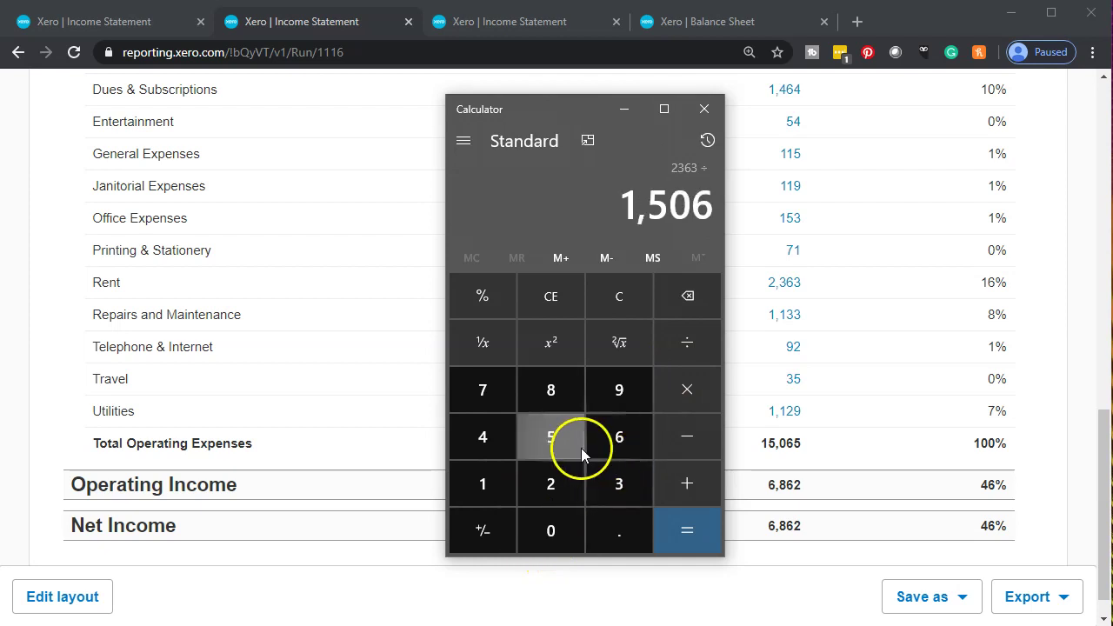
{"action": "left_click", "coordinate": [578, 448]}
{"action": "left_click", "coordinate": [687, 532]}
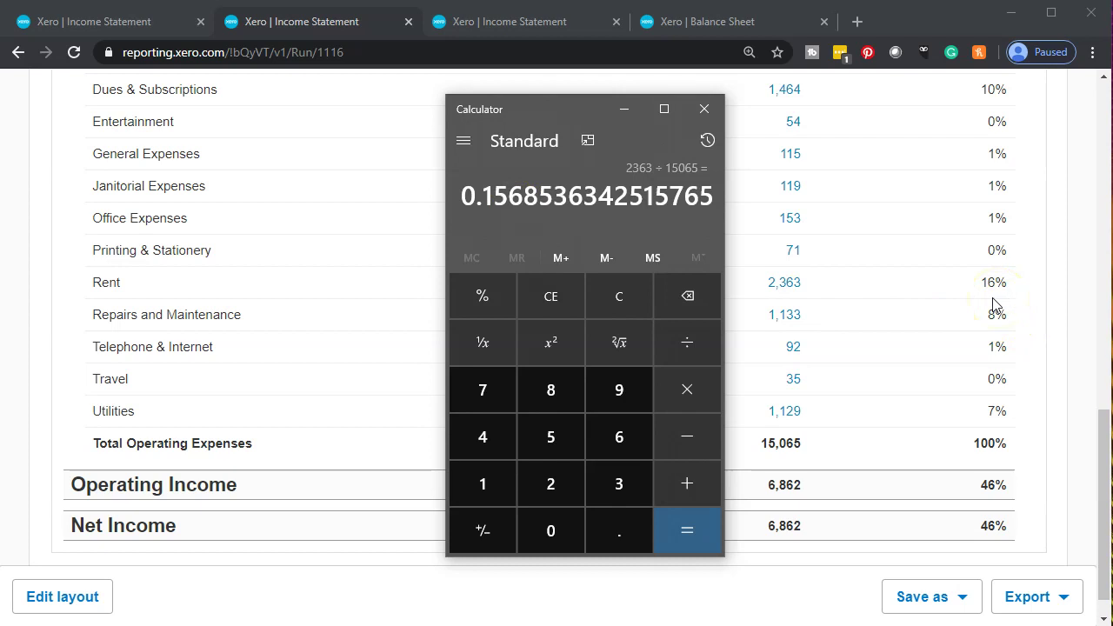
{"action": "left_click", "coordinate": [812, 300]}
{"action": "left_click", "coordinate": [705, 110]}
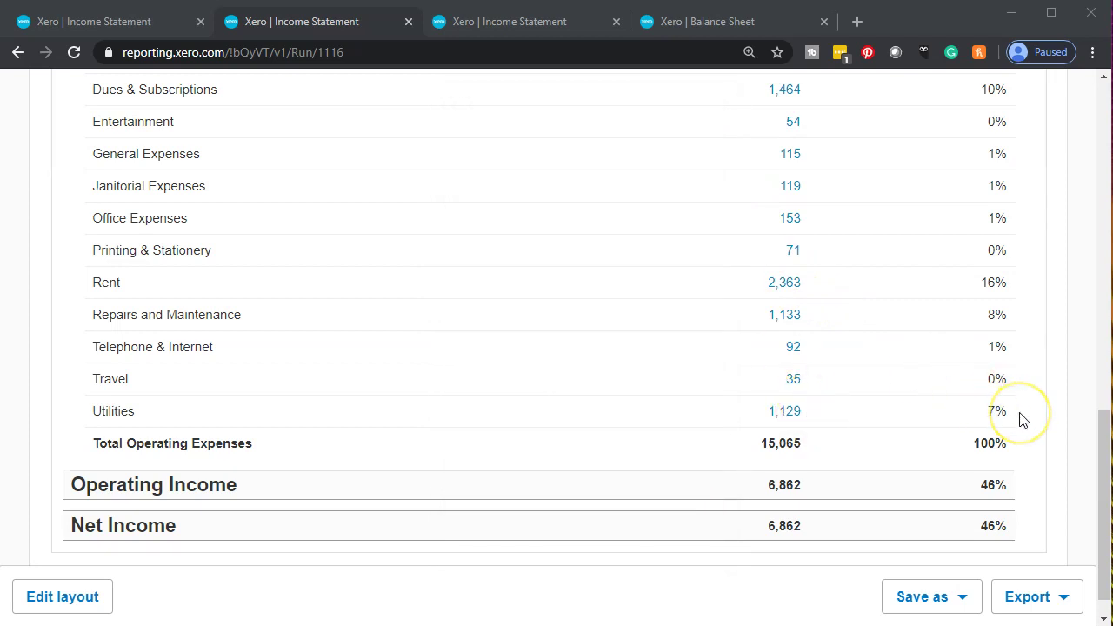
Check the Sales percentage by dividing 23427 by 15065 in the Windows Calculator, and close the calculator.
{"action": "scroll", "coordinate": [1023, 420], "scroll_direction": "up", "scroll_amount": 1}
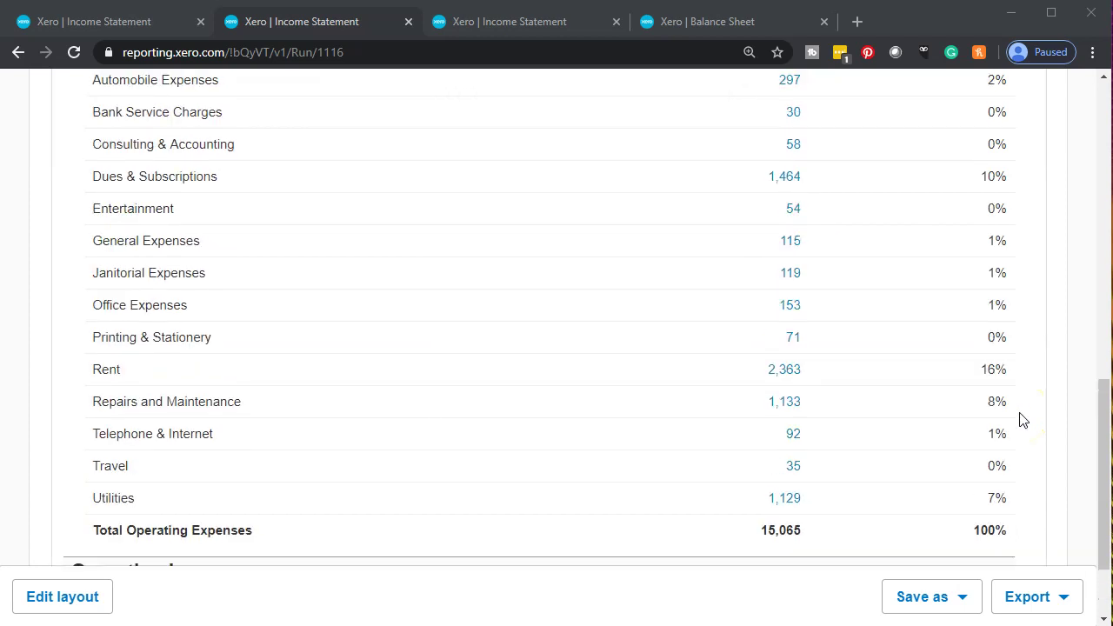
{"action": "scroll", "coordinate": [1022, 421], "scroll_direction": "up", "scroll_amount": 1}
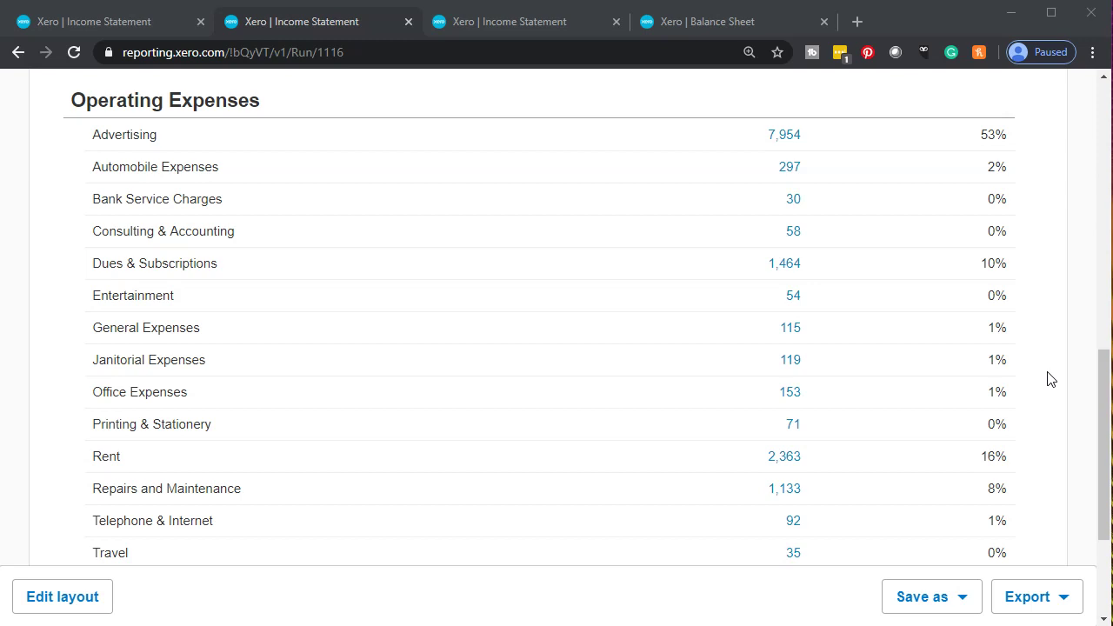
{"action": "left_click", "coordinate": [1047, 384]}
{"action": "scroll", "coordinate": [1047, 384], "scroll_direction": "up", "scroll_amount": 5}
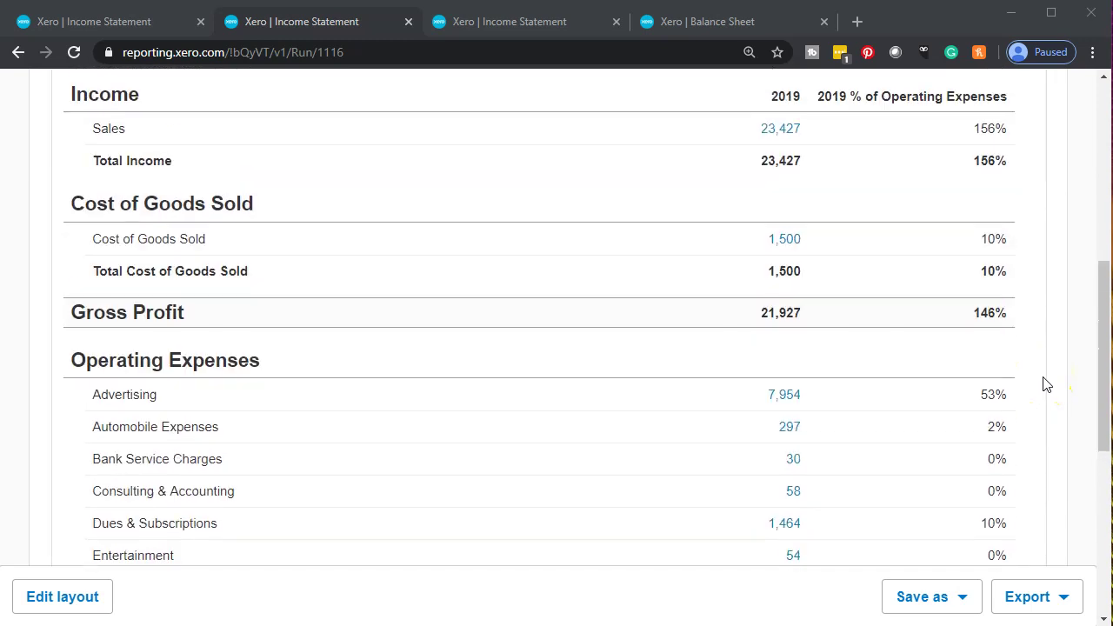
{"action": "left_click", "coordinate": [1011, 322]}
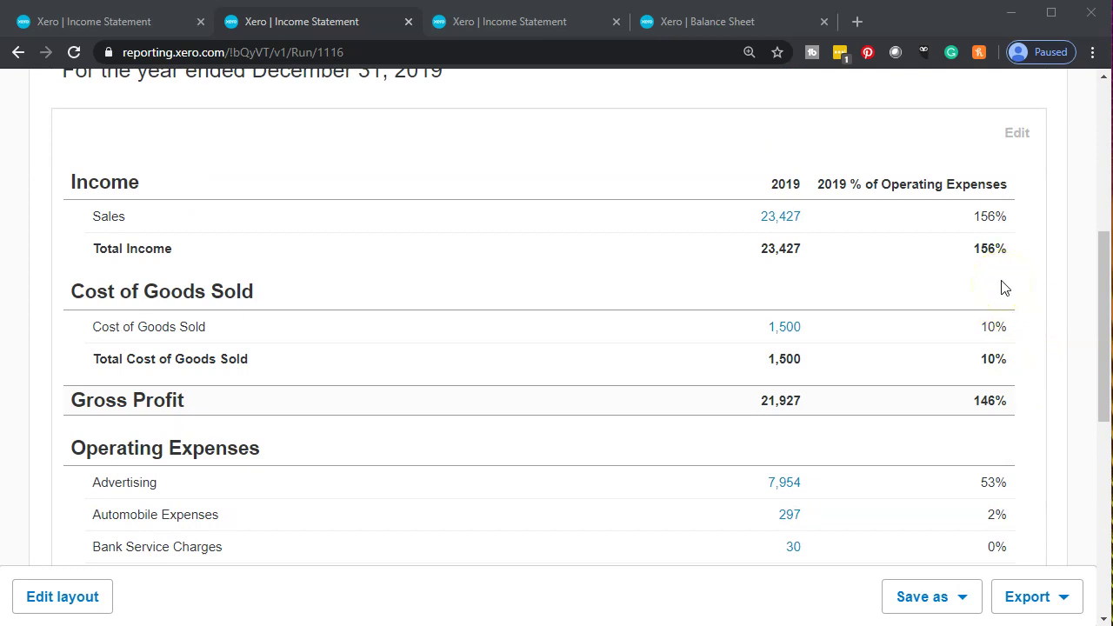
{"action": "key", "text": "XF86Calculator"}
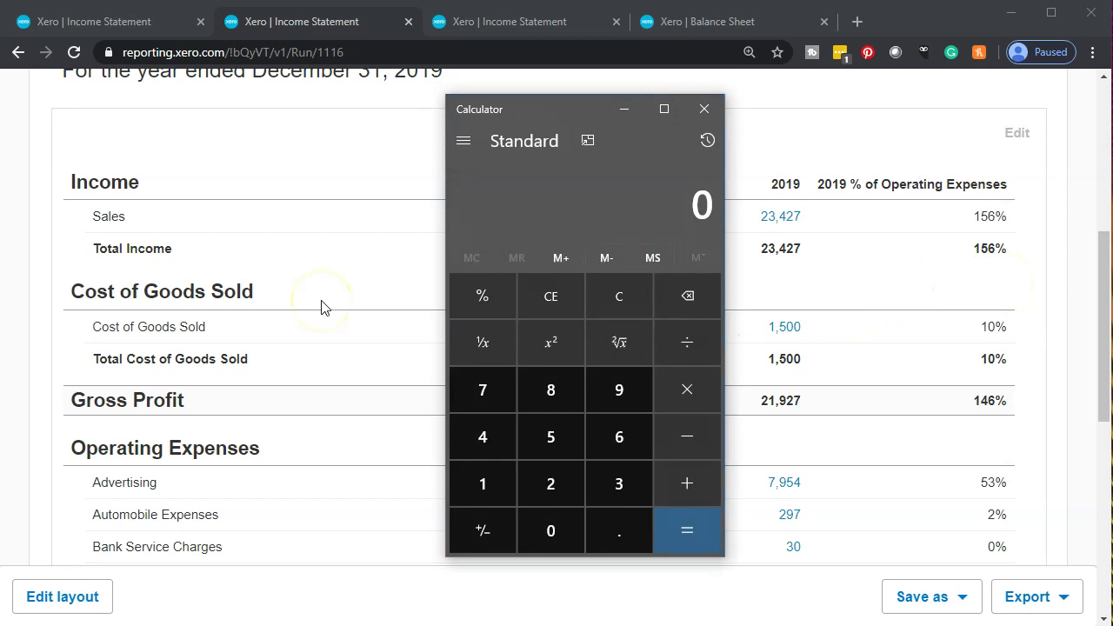
{"action": "type", "text": "23427"}
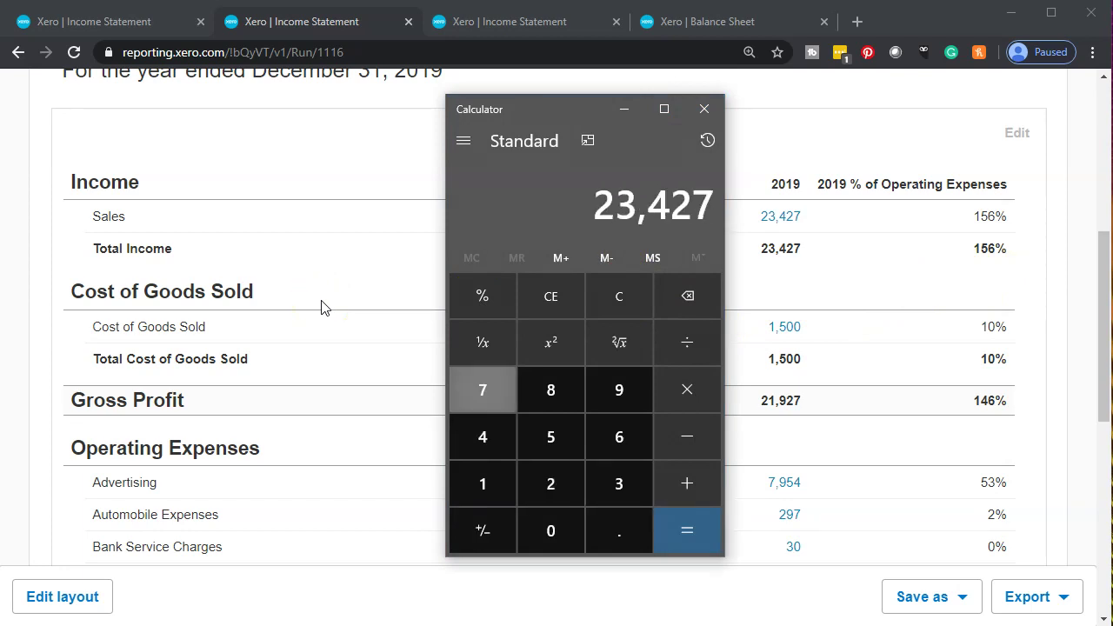
{"action": "scroll", "coordinate": [321, 307], "scroll_direction": "down", "scroll_amount": 2}
{"action": "scroll", "coordinate": [321, 307], "scroll_direction": "down", "scroll_amount": 5}
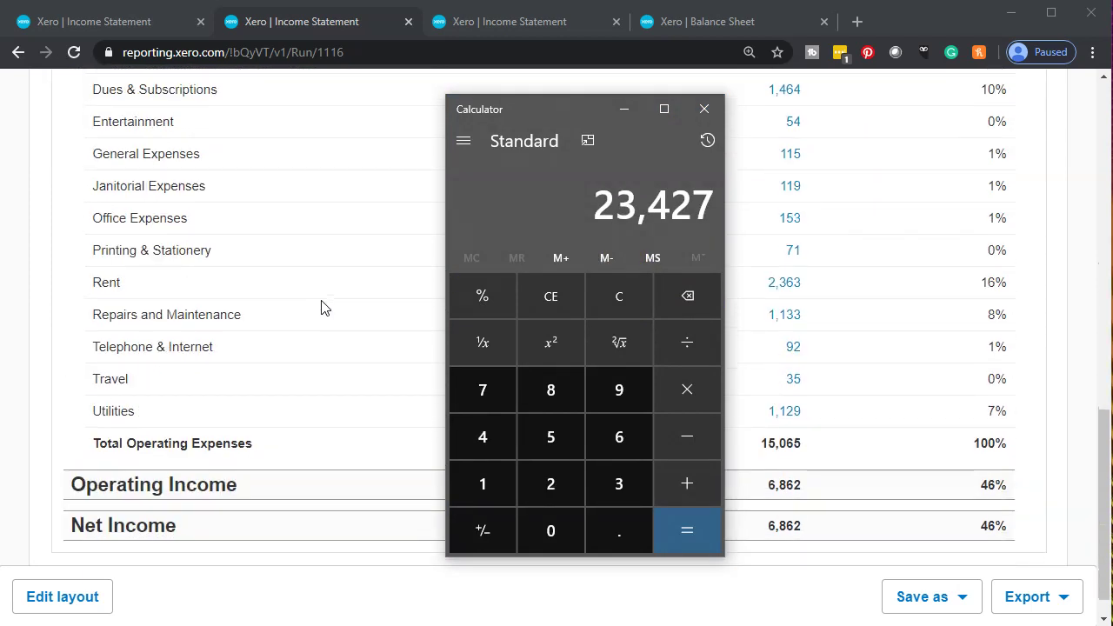
{"action": "left_click", "coordinate": [687, 344]}
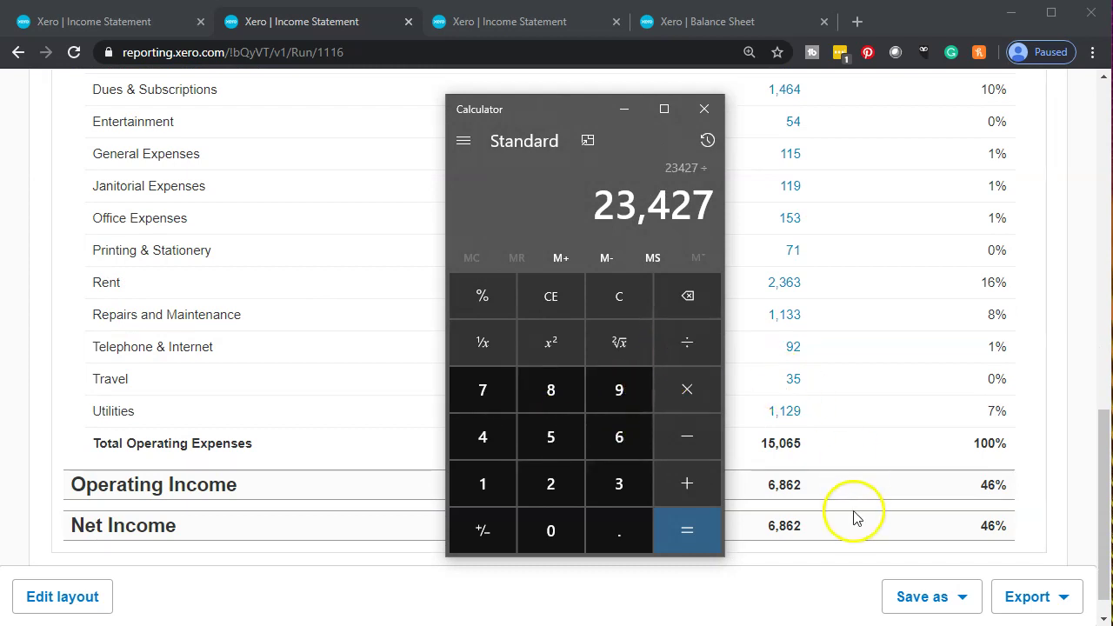
{"action": "type", "text": "15065"}
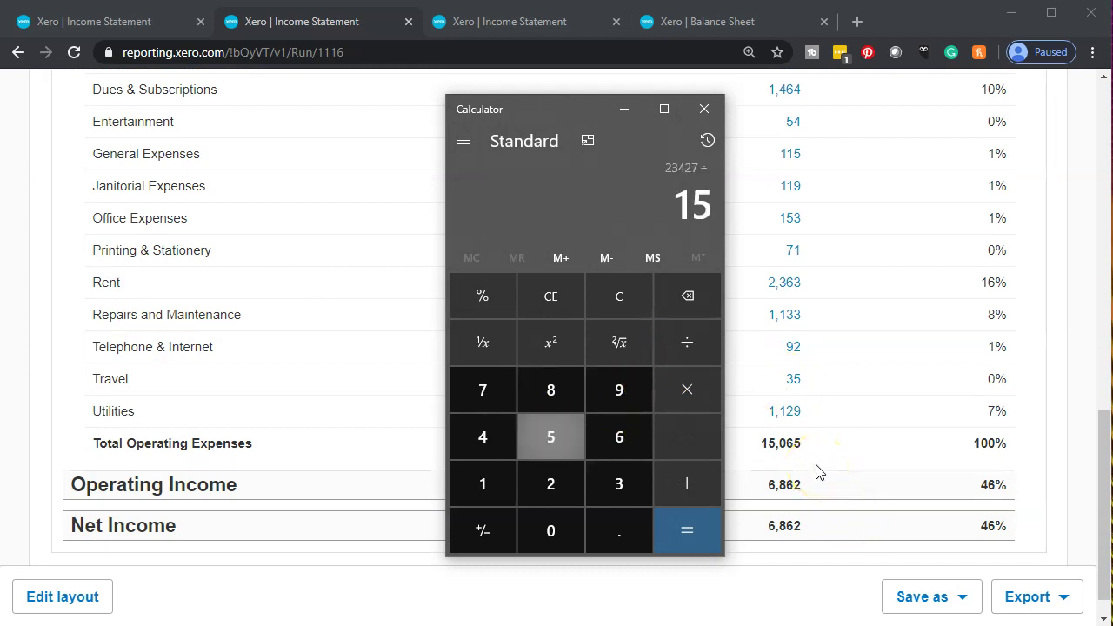
{"action": "key", "text": "Return"}
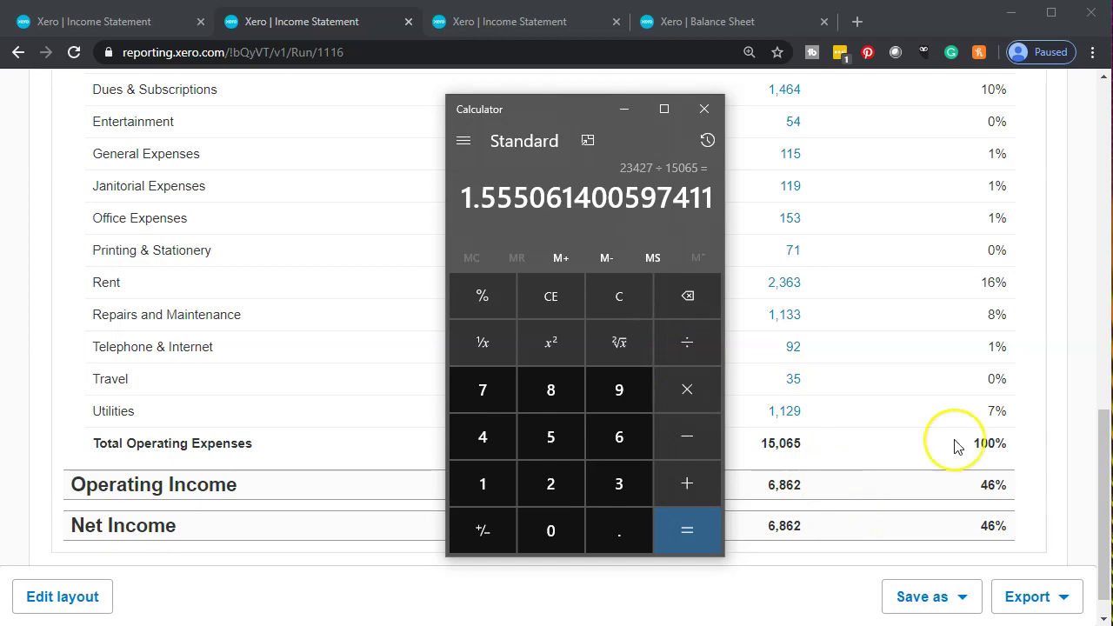
{"action": "scroll", "coordinate": [957, 447], "scroll_direction": "up", "scroll_amount": 6}
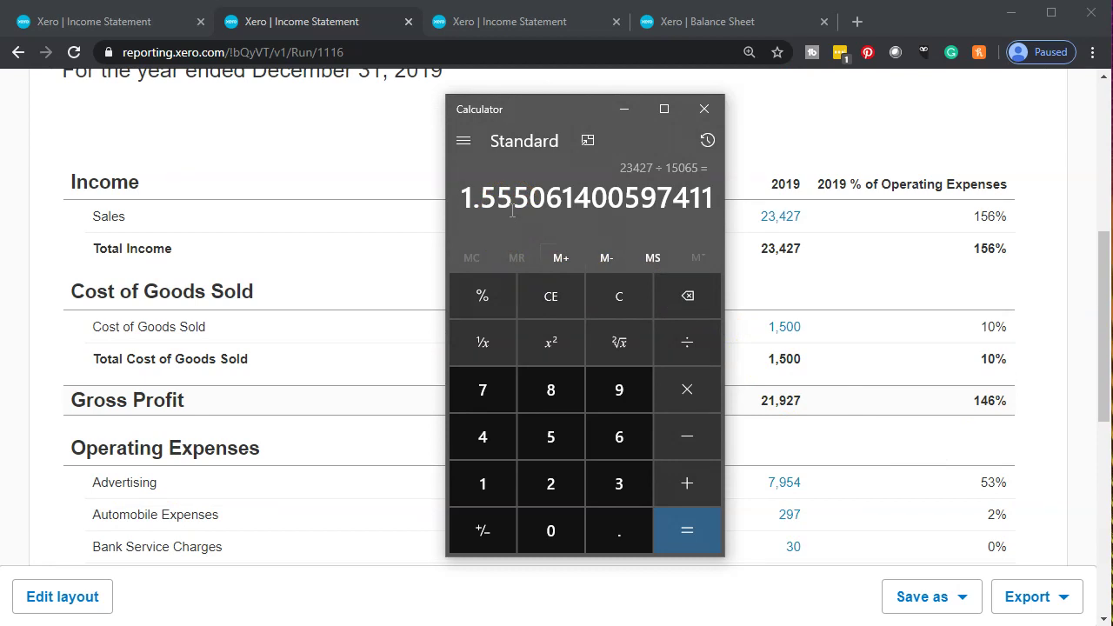
{"action": "left_click", "coordinate": [702, 110]}
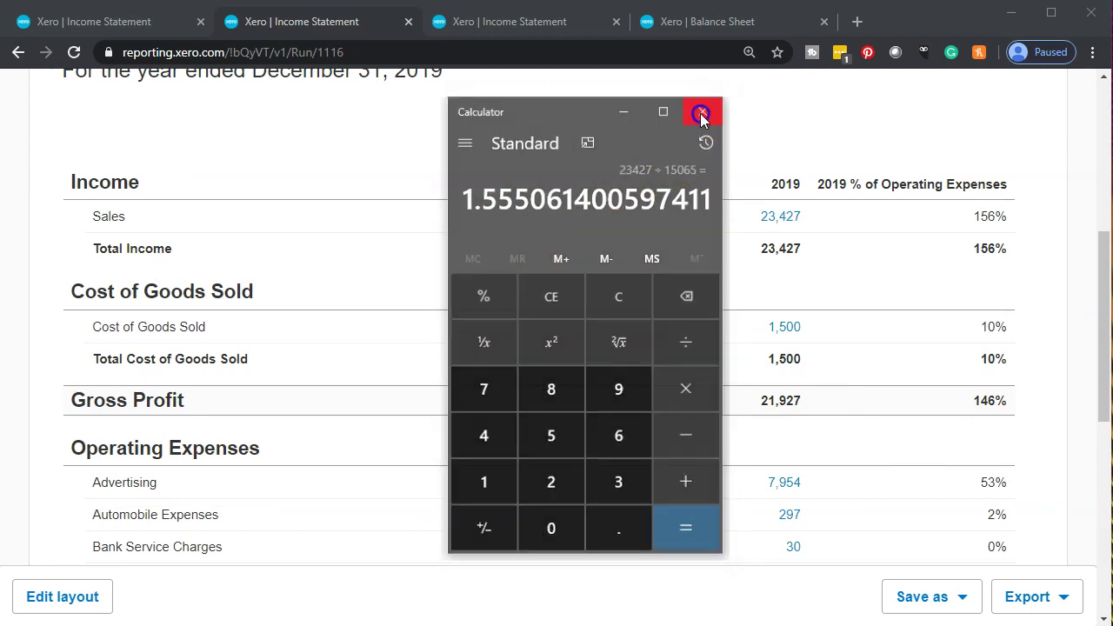
Copy the report's title and save the report as a custom report named "% of Expense Income Statement".
{"action": "scroll", "coordinate": [631, 352], "scroll_direction": "up", "scroll_amount": 3}
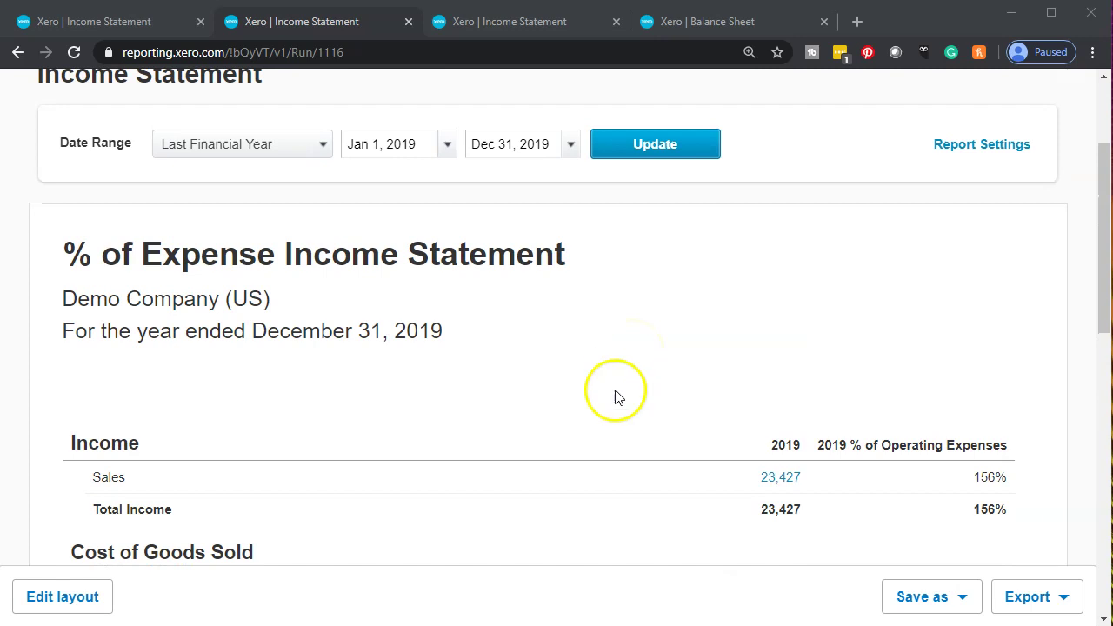
{"action": "left_click", "coordinate": [594, 246]}
{"action": "left_click_drag", "start_coordinate": [593, 246], "coordinate": [65, 270]}
{"action": "key", "text": "ctrl+c"}
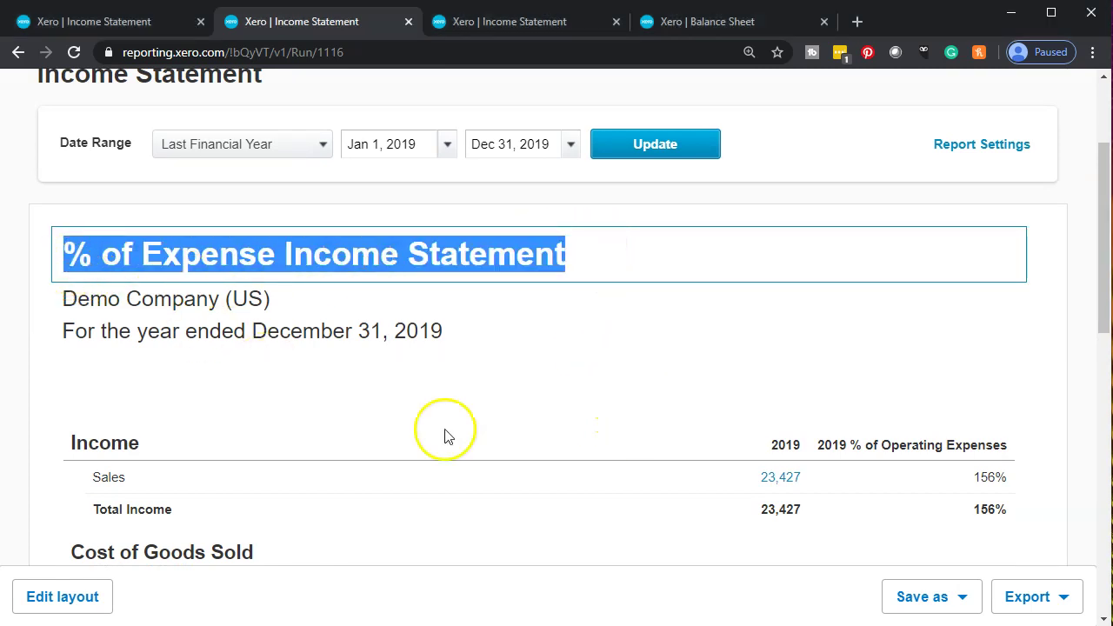
{"action": "left_click", "coordinate": [646, 614]}
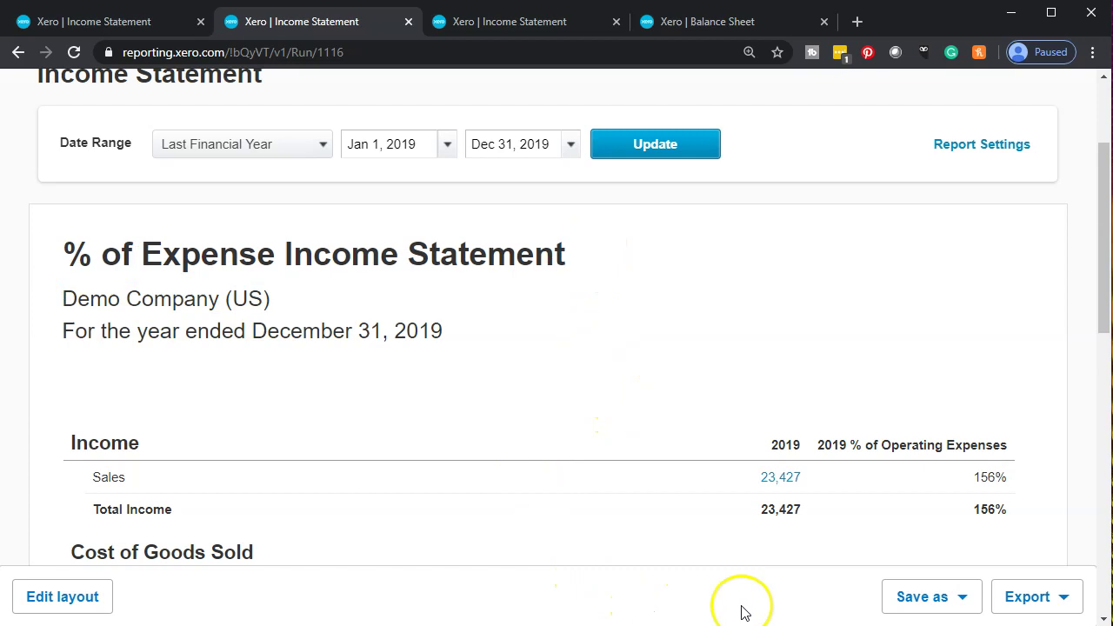
{"action": "left_click", "coordinate": [960, 597]}
{"action": "left_click", "coordinate": [938, 546]}
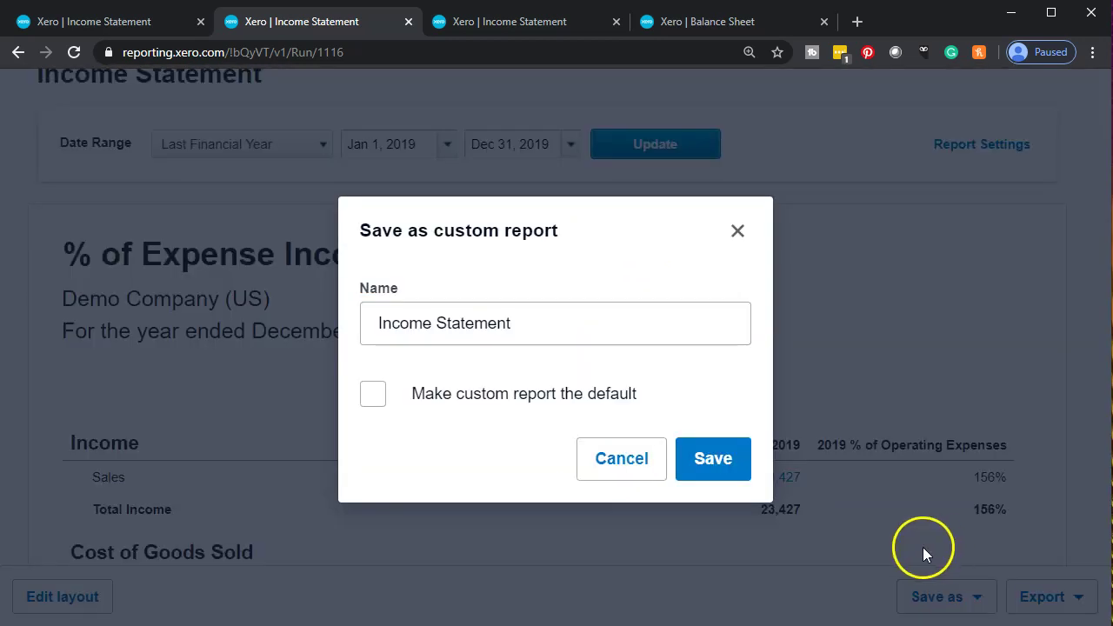
{"action": "left_click_drag", "start_coordinate": [522, 322], "coordinate": [301, 299]}
{"action": "key", "text": "ctrl+v"}
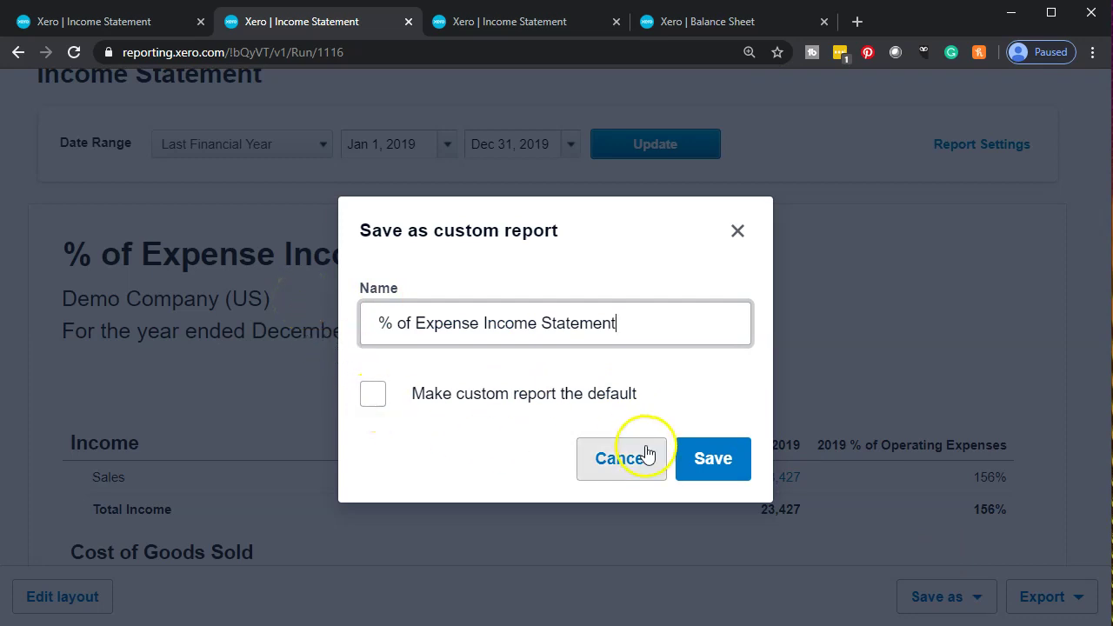
{"action": "left_click", "coordinate": [713, 460]}
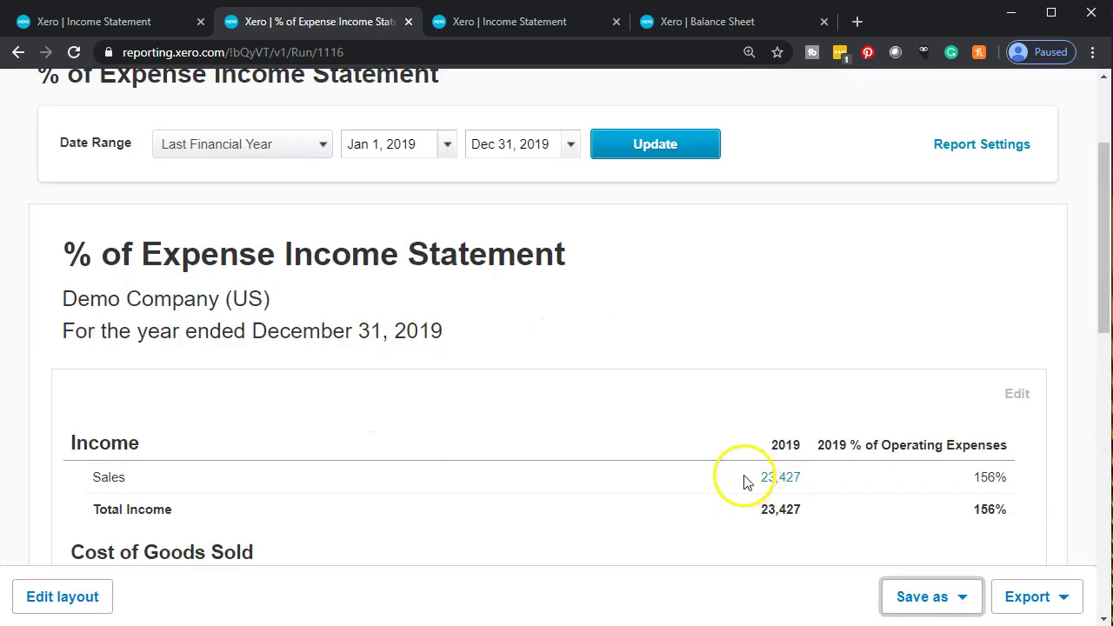
Go to the Income Statement browser tab and open the list of custom reports.
{"action": "left_click", "coordinate": [132, 25]}
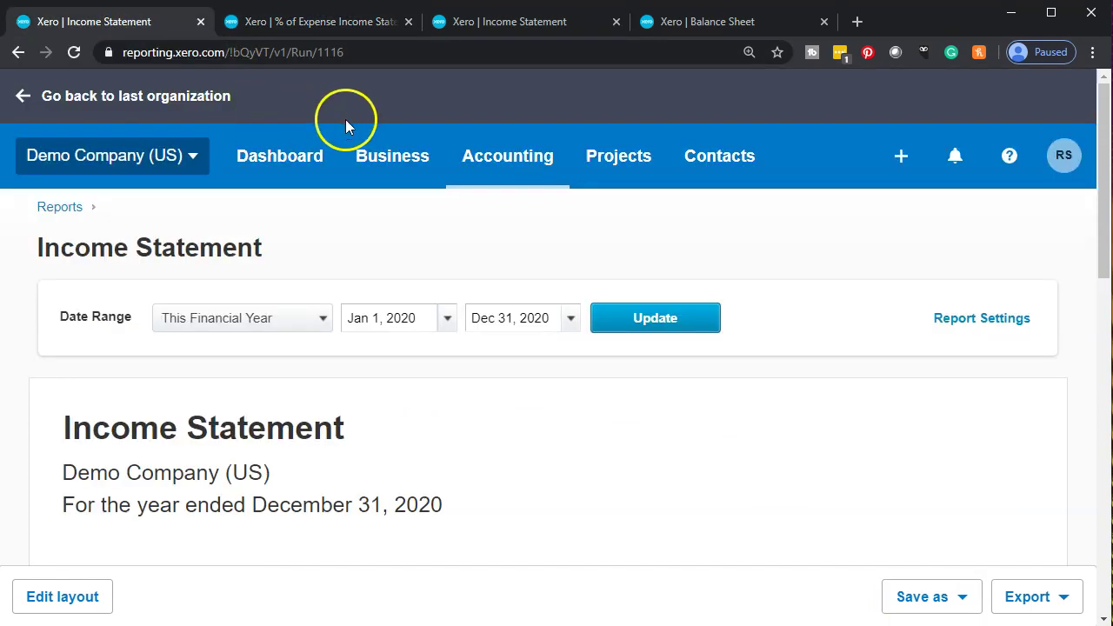
{"action": "left_click", "coordinate": [527, 167]}
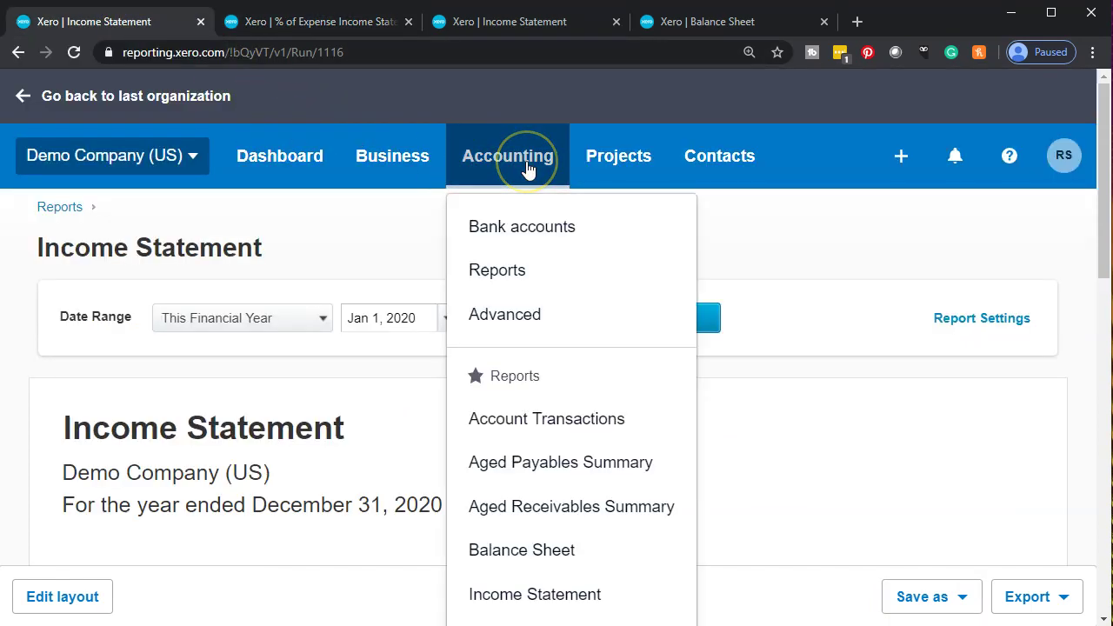
{"action": "left_click", "coordinate": [510, 271]}
{"action": "left_click", "coordinate": [269, 427]}
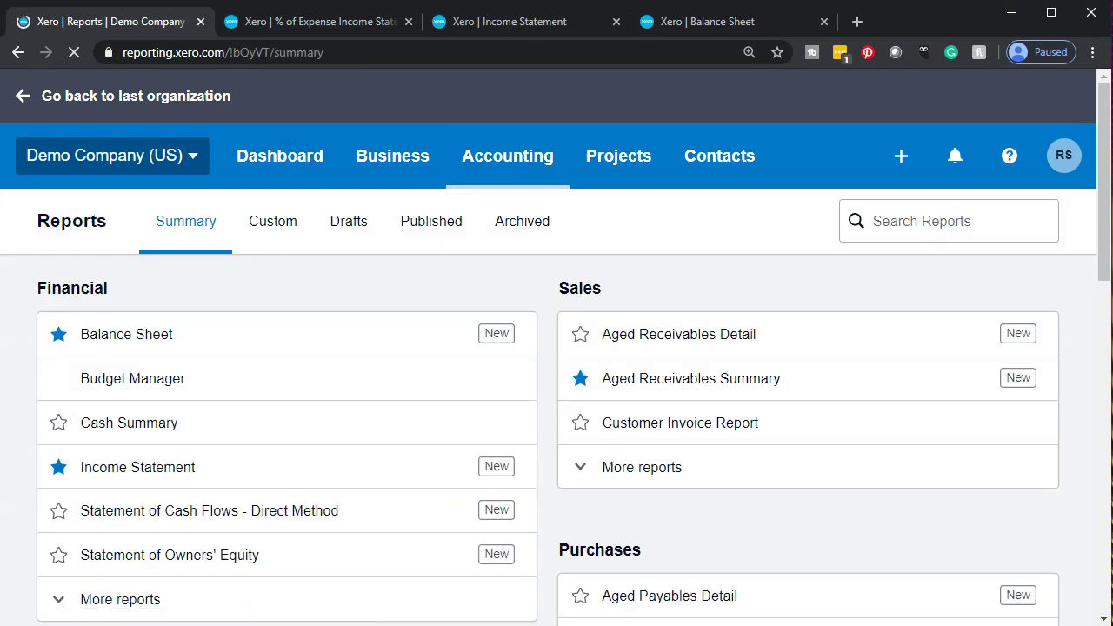
{"action": "left_click", "coordinate": [274, 238]}
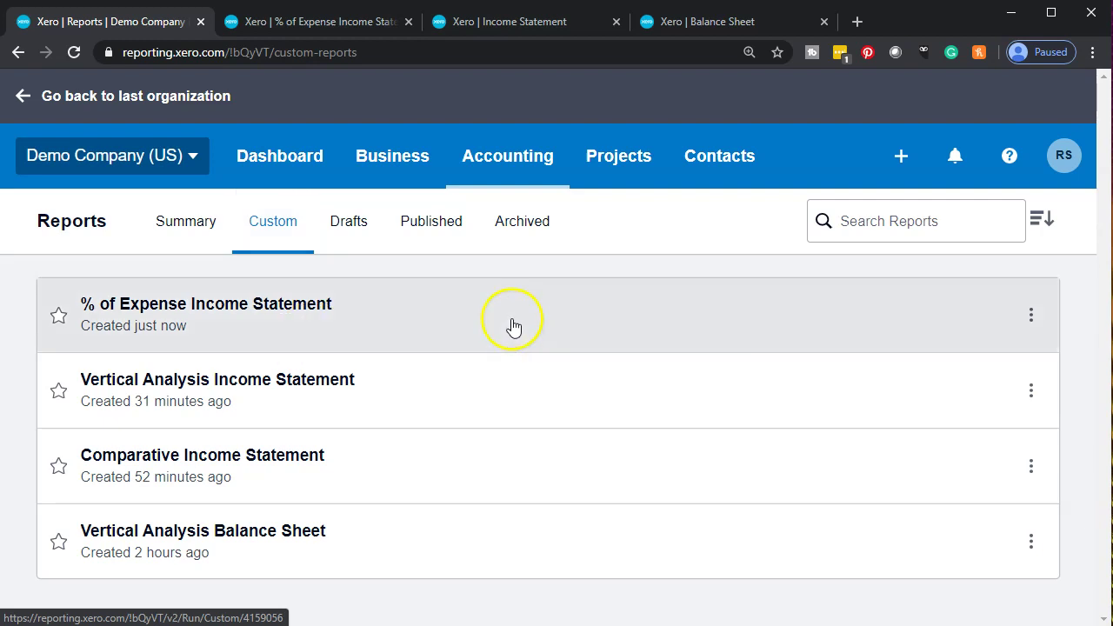
Look through the actions available for the "% of Expense Income Statement" custom report.
{"action": "left_click", "coordinate": [1031, 315]}
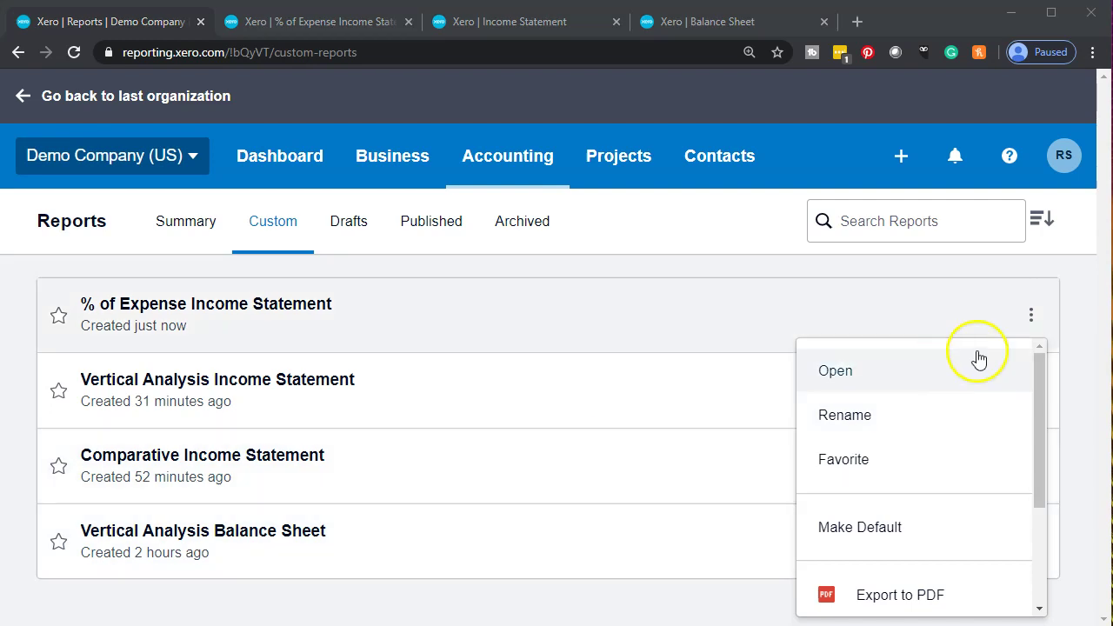
{"action": "left_click", "coordinate": [1031, 318]}
{"action": "left_click", "coordinate": [1031, 318]}
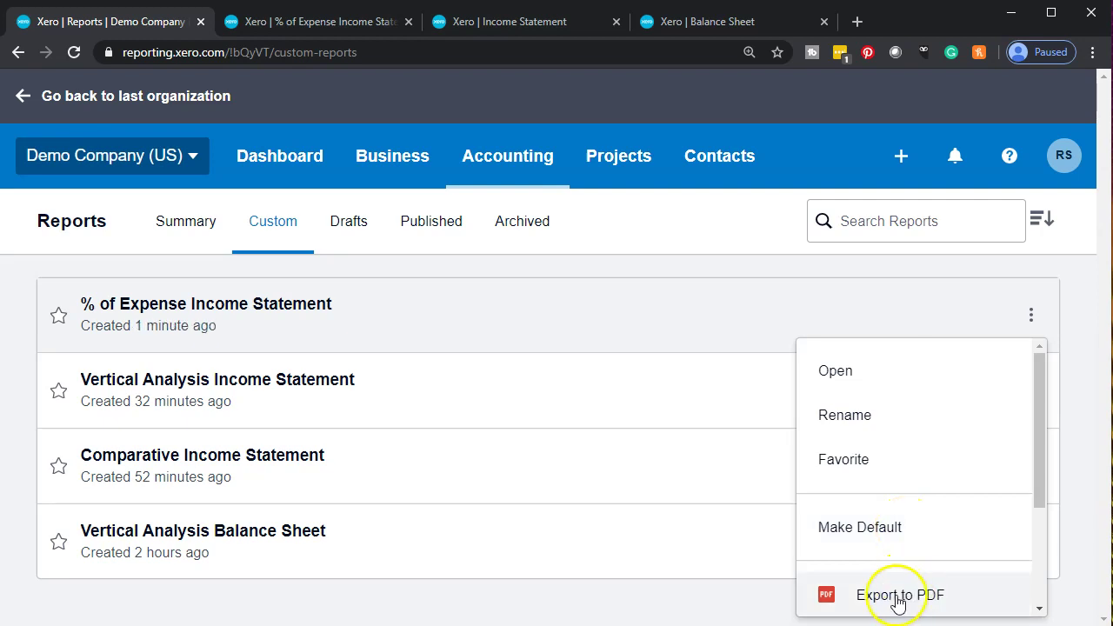
{"action": "left_click", "coordinate": [12, 454]}
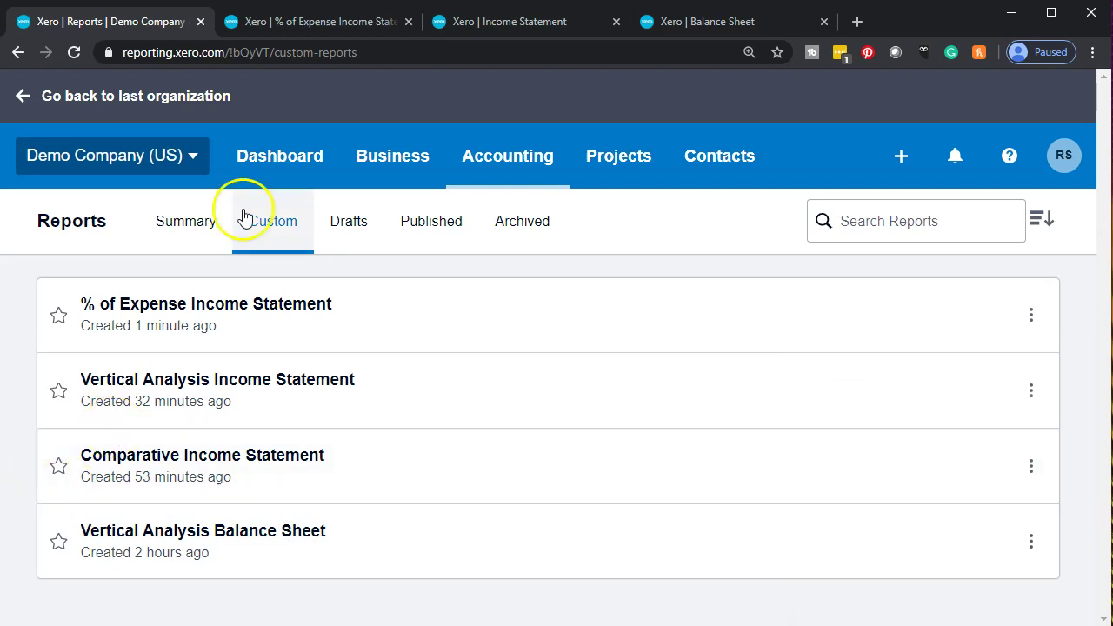
Return to the open % of Expense Income Statement report and export it as a PDF.
{"action": "left_click", "coordinate": [337, 25]}
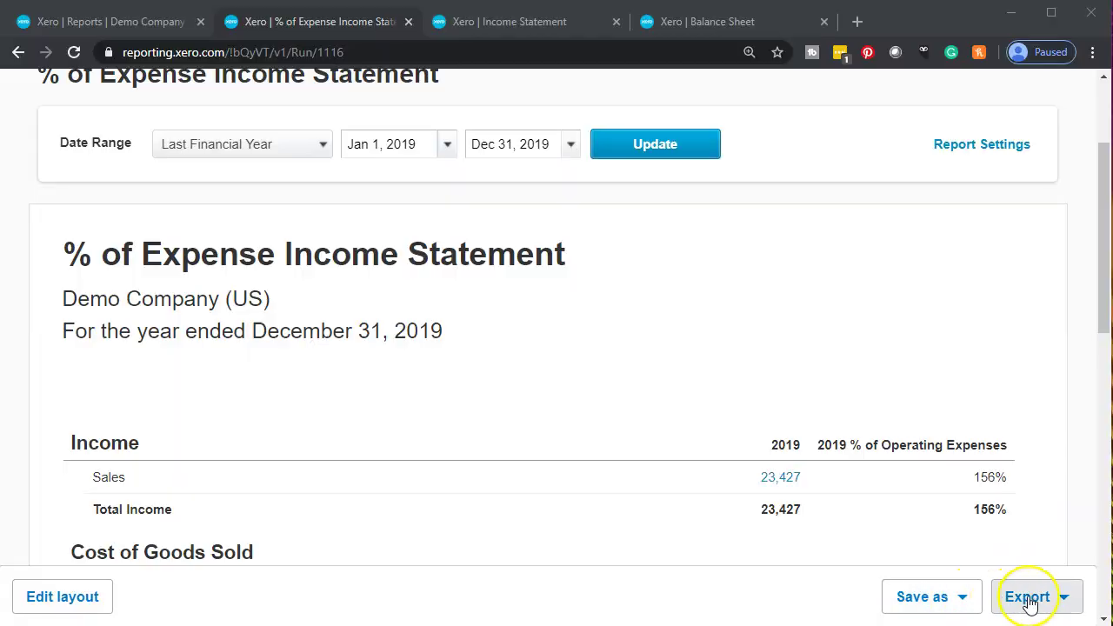
{"action": "left_click", "coordinate": [1029, 602]}
{"action": "left_click", "coordinate": [967, 457]}
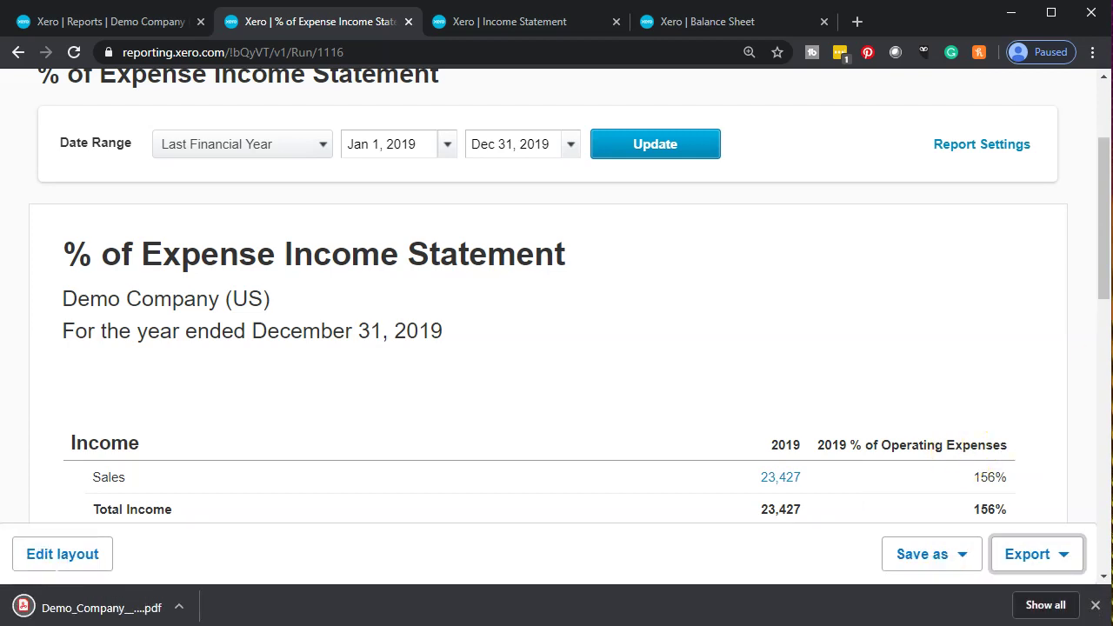
{"action": "mouse_move", "coordinate": [1112, 26]}
{"action": "left_mouse_down"}
{"action": "mouse_move", "coordinate": [1112, 55]}
{"action": "mouse_move", "coordinate": [1112, 9]}
{"action": "left_mouse_up"}
{"action": "left_click_drag", "start_coordinate": [61, 608], "coordinate": [1112, 335]}
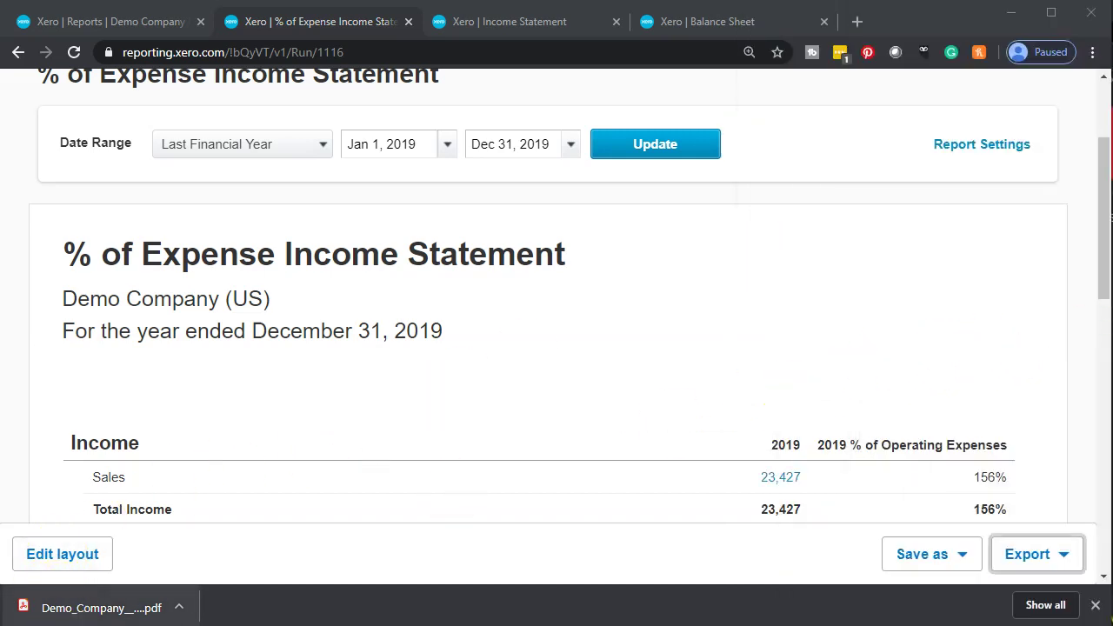
Copy the report's title and put the downloaded PDF into the Income Statement Reports folder.
{"action": "left_click", "coordinate": [504, 251]}
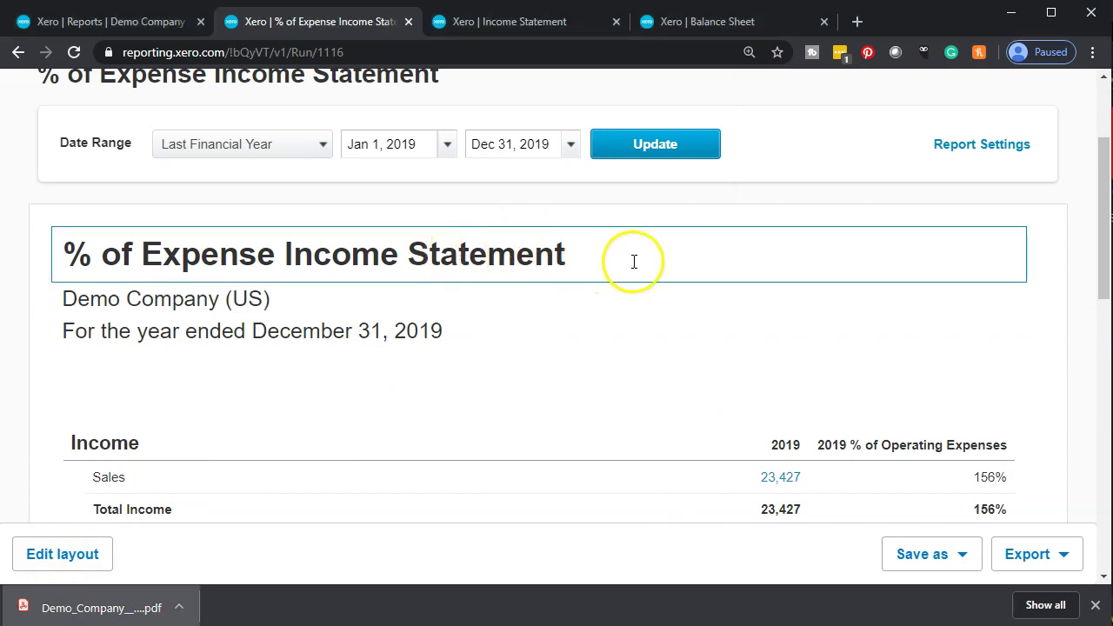
{"action": "left_click_drag", "start_coordinate": [634, 259], "coordinate": [57, 254]}
{"action": "key", "text": "ctrl+c"}
{"action": "mouse_move", "coordinate": [1112, 38]}
{"action": "left_mouse_down"}
{"action": "mouse_move", "coordinate": [970, 16]}
{"action": "mouse_move", "coordinate": [1112, 38]}
{"action": "left_mouse_up"}
{"action": "left_click_drag", "start_coordinate": [97, 606], "coordinate": [719, 419]}
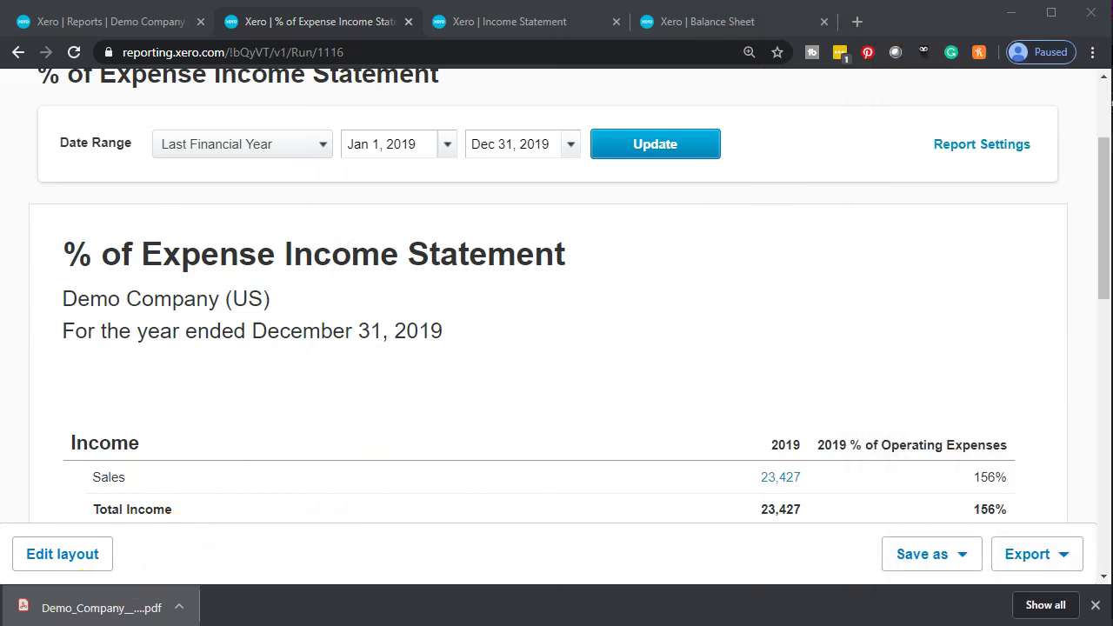
In File Explorer, rename the exported PDF in the Income Statement Reports folder to "% of Expense Income Statement".
{"action": "key", "text": "alt+Tab"}
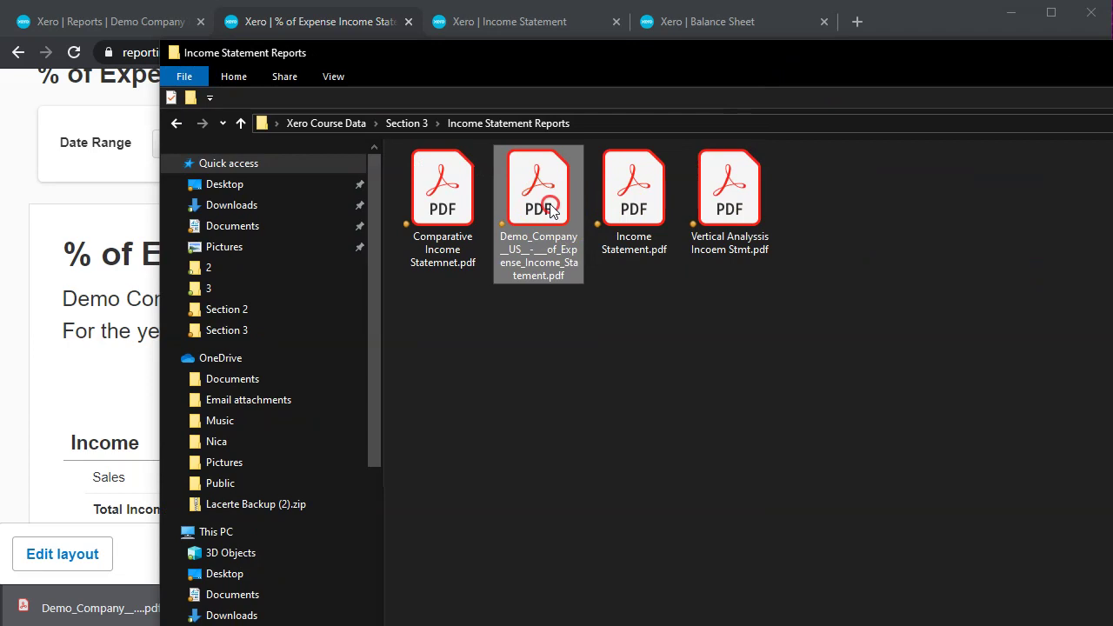
{"action": "right_click", "coordinate": [551, 210]}
{"action": "left_click", "coordinate": [600, 617]}
{"action": "key", "text": "ctrl+v"}
{"action": "left_click", "coordinate": [536, 428]}
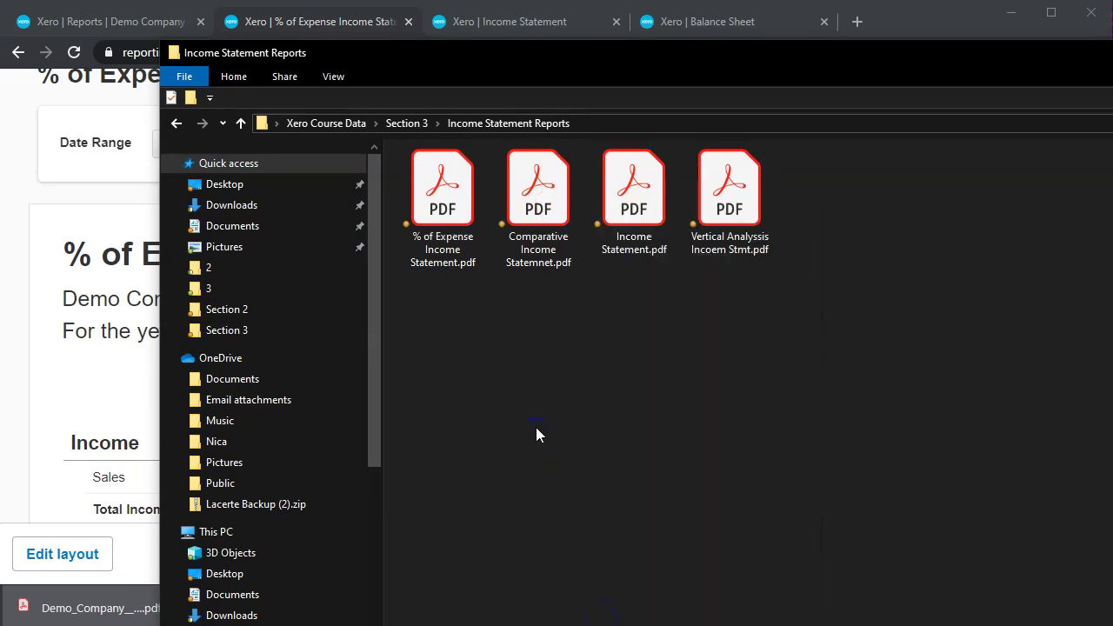
Go up to the Section 3 folder and open the workbook Income Statement Reports.xlsx in Excel.
{"action": "left_click", "coordinate": [406, 123]}
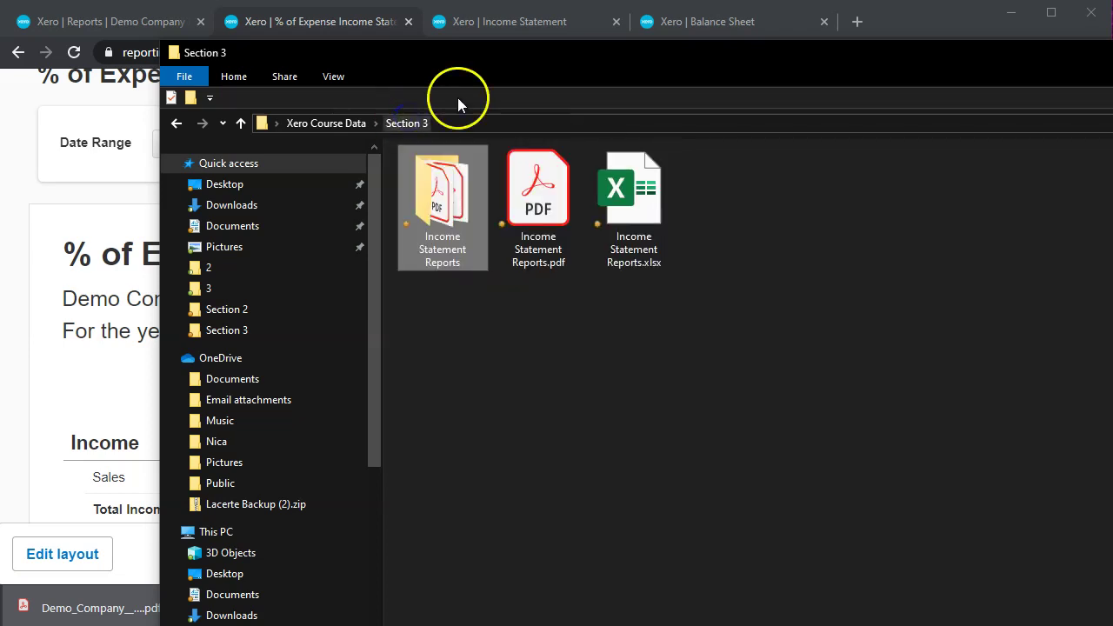
{"action": "left_click_drag", "start_coordinate": [452, 54], "coordinate": [596, 54]}
{"action": "double_click", "coordinate": [759, 235]}
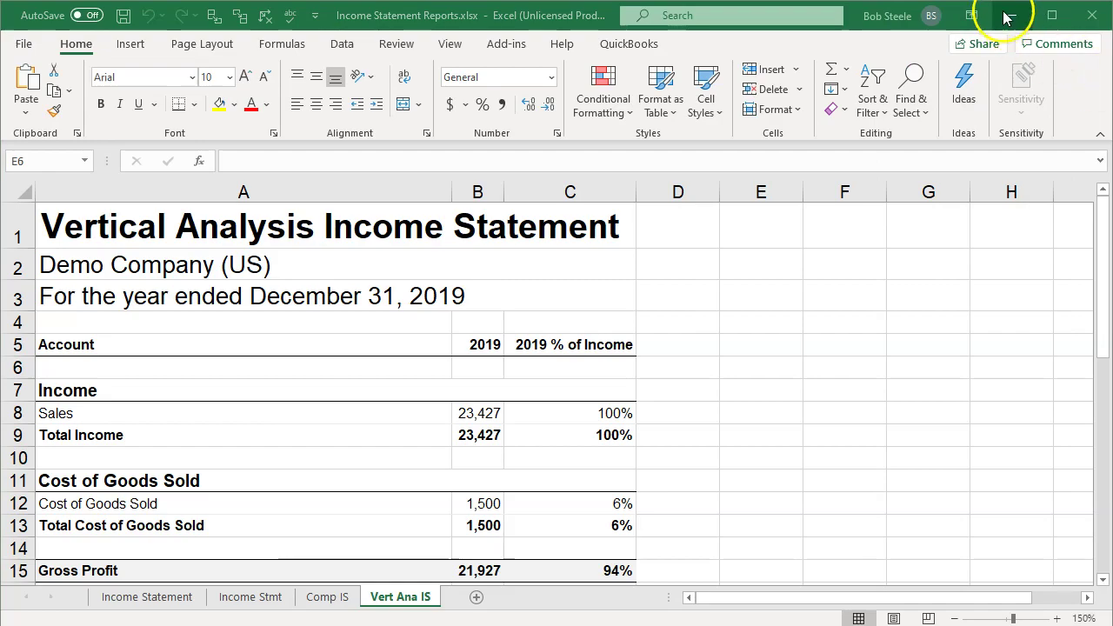
Switch back to Xero, export the % of Expense Income Statement to Excel, and open the downloaded workbook.
{"action": "left_click", "coordinate": [1008, 15]}
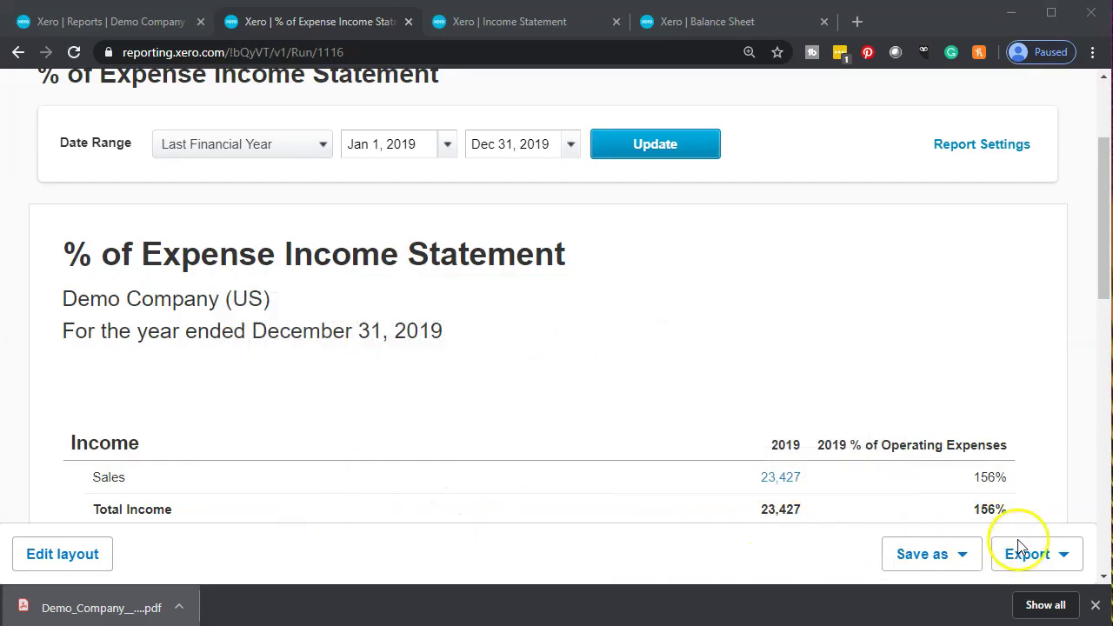
{"action": "left_click", "coordinate": [1020, 553]}
{"action": "left_click", "coordinate": [940, 463]}
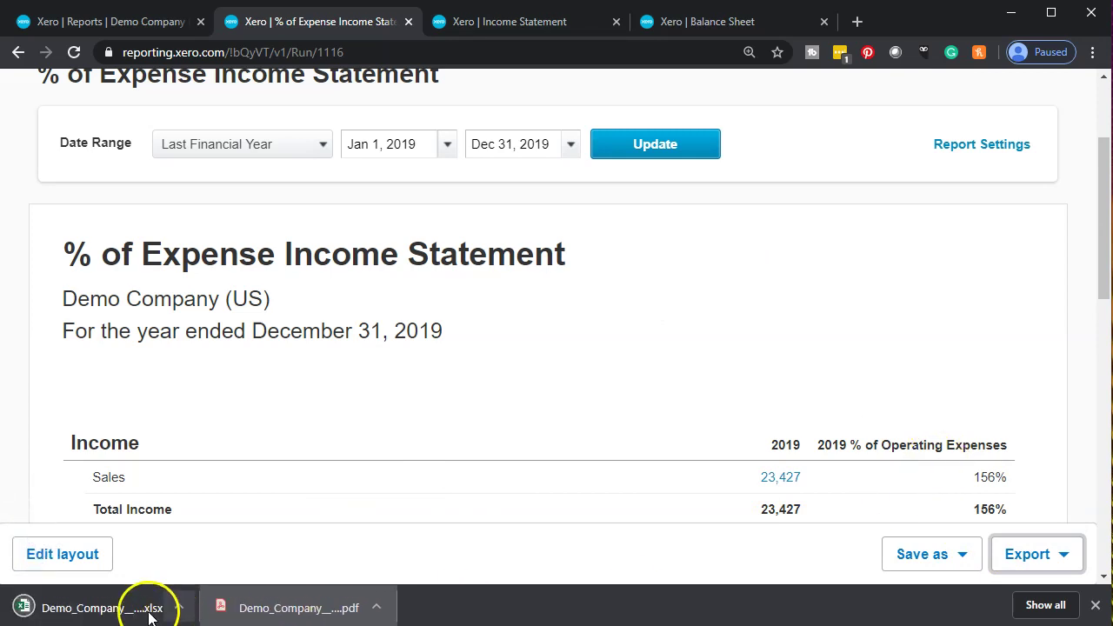
{"action": "left_click", "coordinate": [149, 614]}
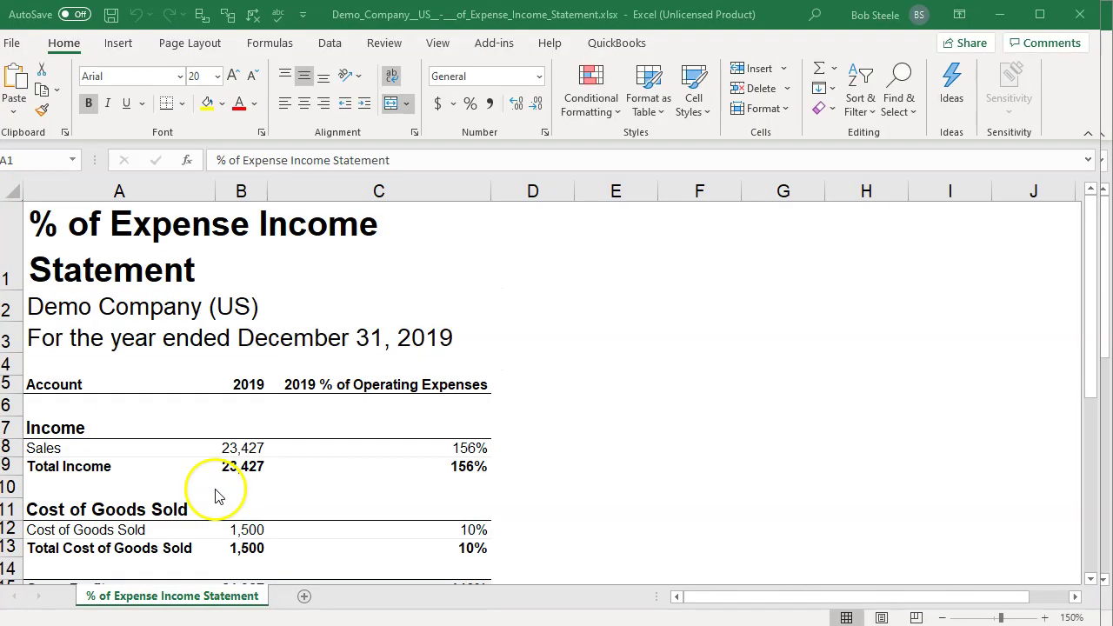
Select and copy the entire exported % of Expense Income Statement worksheet.
{"action": "left_click", "coordinate": [15, 188]}
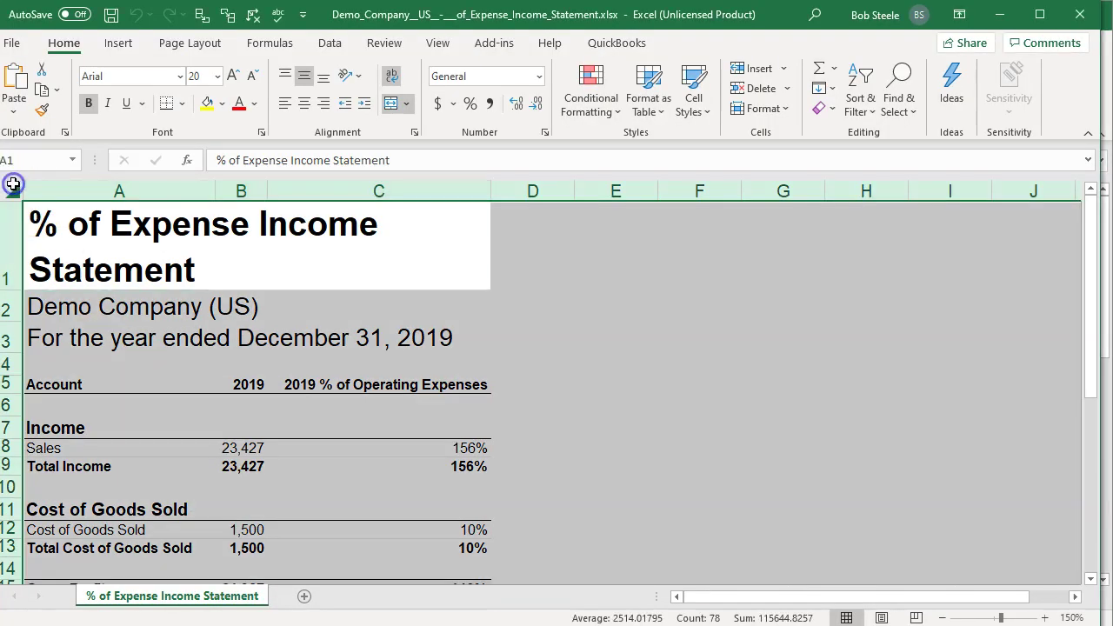
{"action": "left_click", "coordinate": [446, 409]}
{"action": "left_click", "coordinate": [618, 363]}
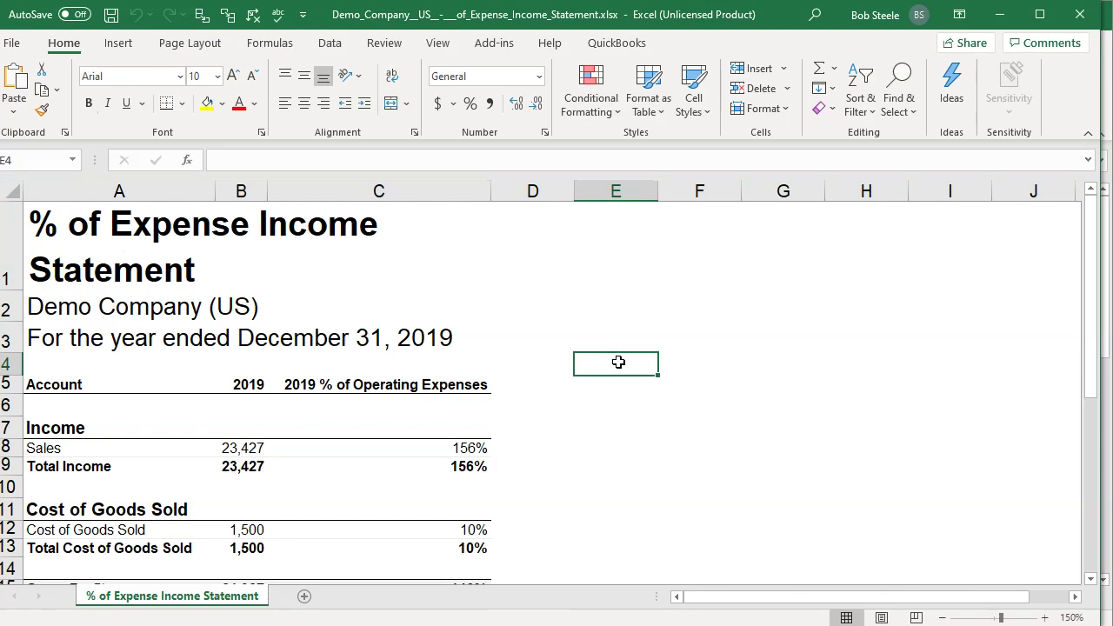
{"action": "key", "text": "ctrl+a"}
{"action": "right_click", "coordinate": [534, 289]}
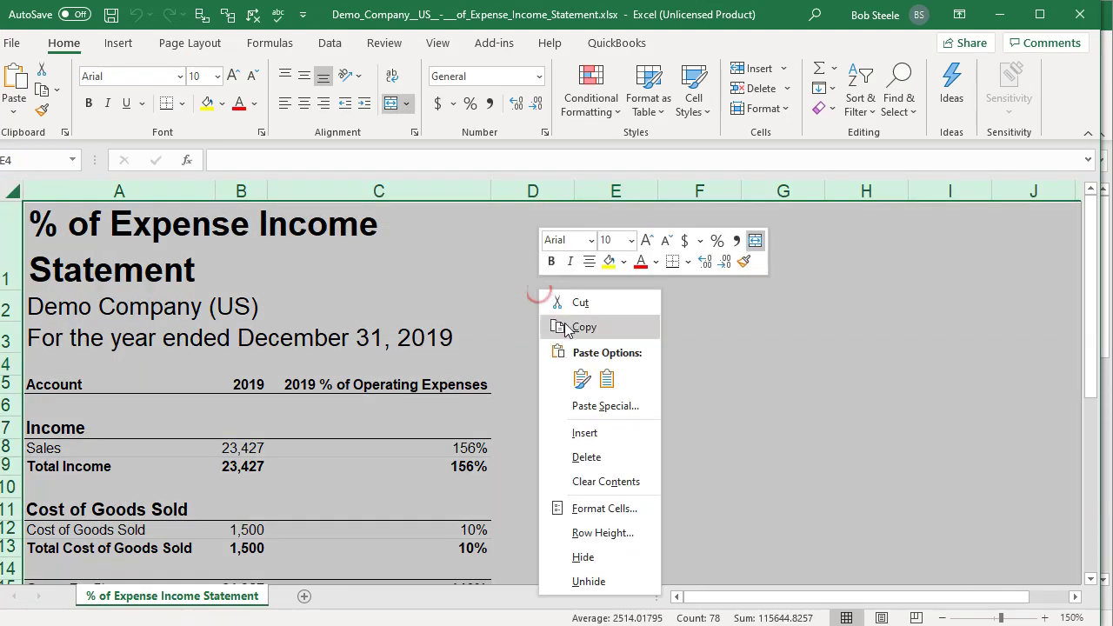
{"action": "left_click", "coordinate": [566, 328]}
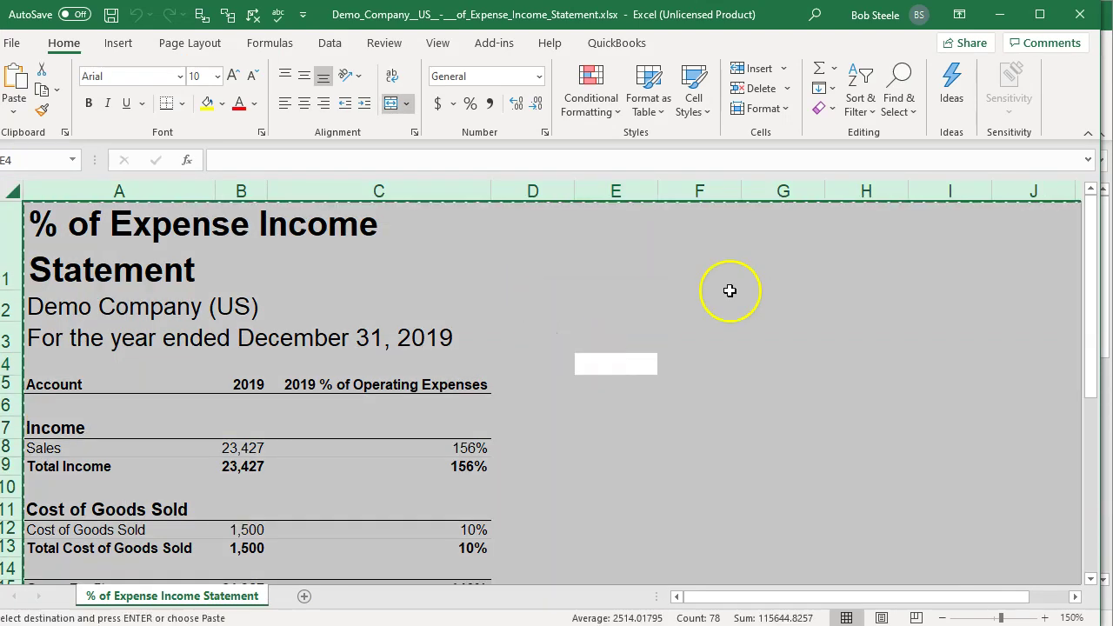
Switch to the Income Statement Reports workbook and add a new sheet named "Per of Exp" after Vert Ana IS.
{"action": "left_click", "coordinate": [1000, 15]}
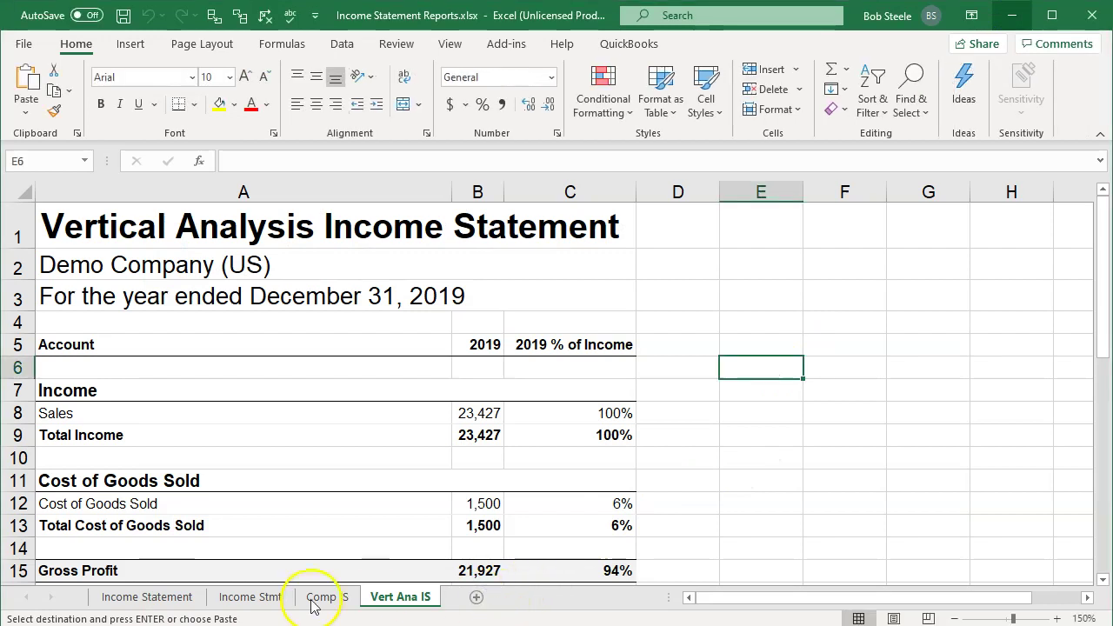
{"action": "left_click", "coordinate": [477, 598]}
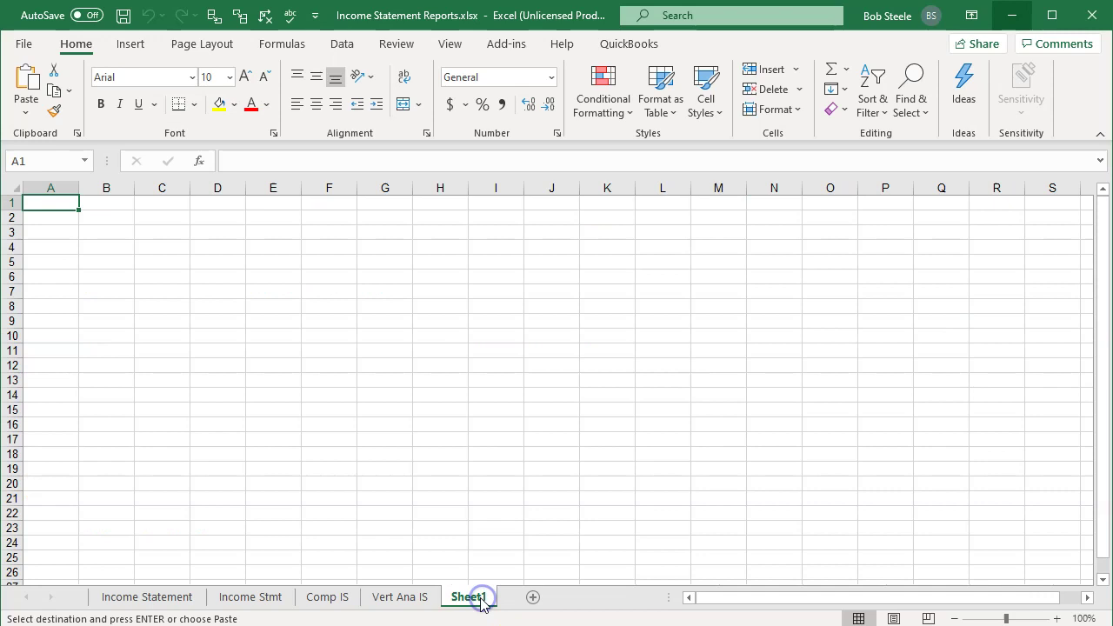
{"action": "double_click", "coordinate": [478, 598]}
{"action": "type", "text": "Per of Exp"}
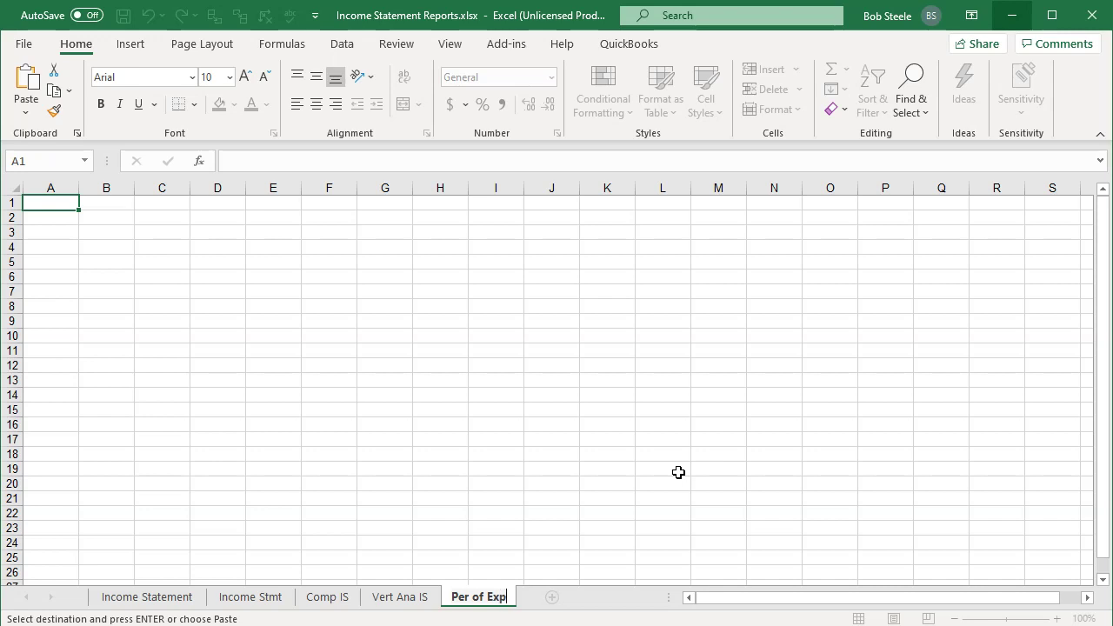
{"action": "left_click", "coordinate": [679, 472]}
Paste the copied income statement into the Per of Exp sheet starting at cell A1.
{"action": "left_click", "coordinate": [68, 205]}
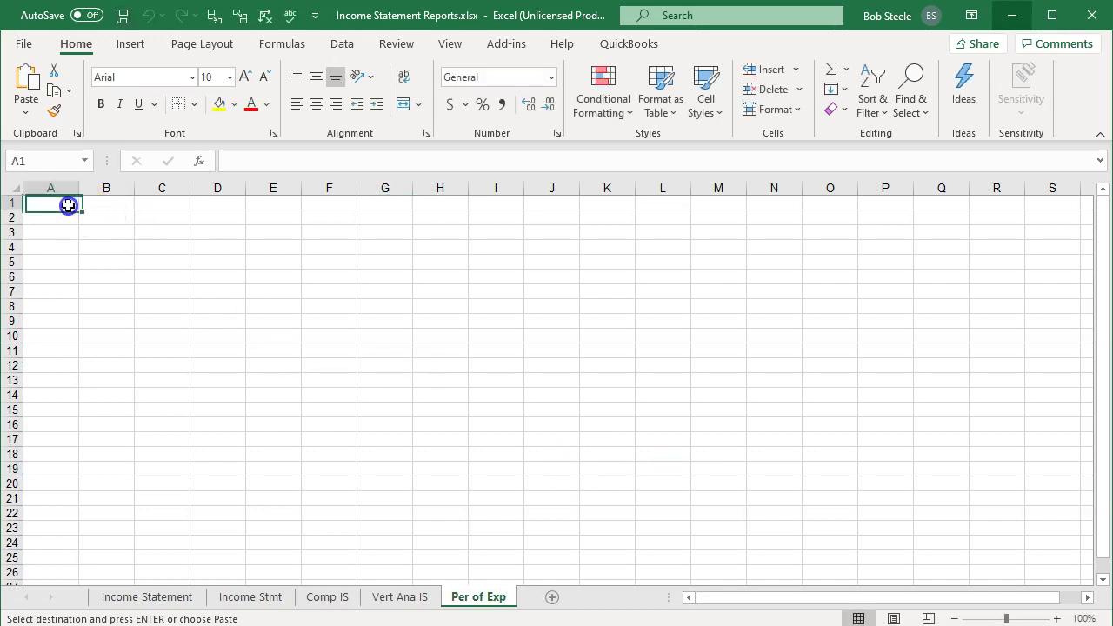
{"action": "right_click", "coordinate": [69, 204]}
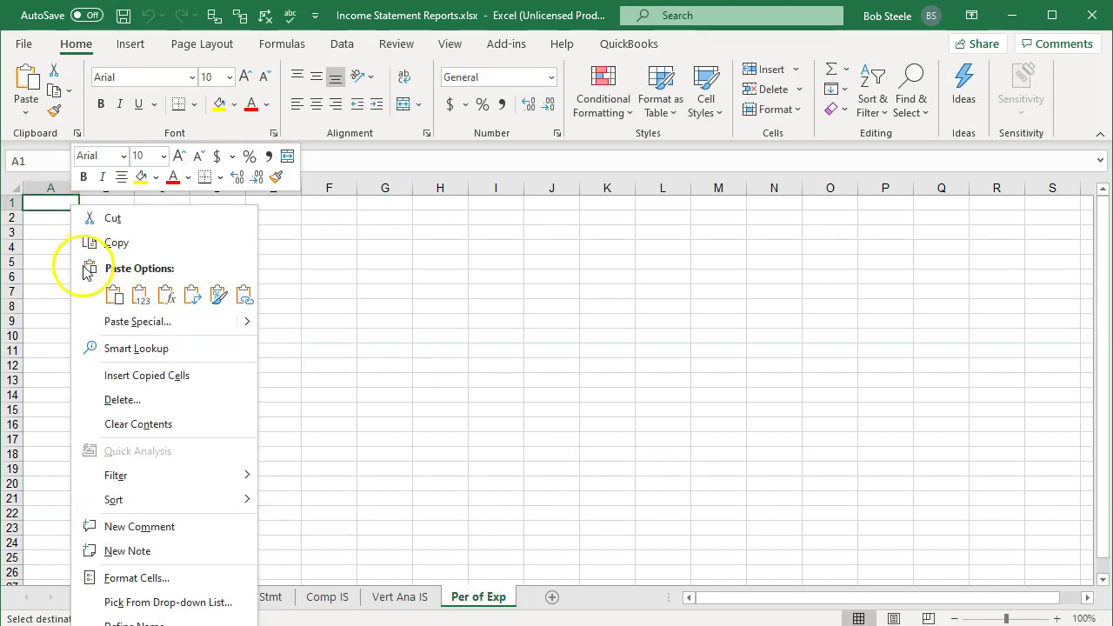
{"action": "left_click", "coordinate": [113, 293]}
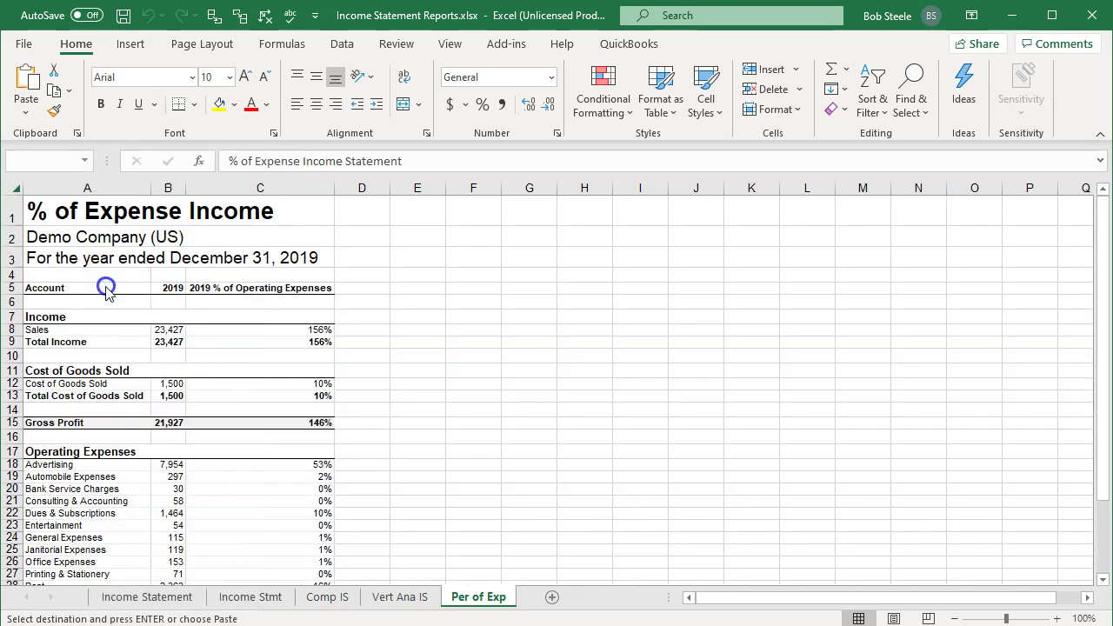
Enlarge the Per of Exp sheet to 150% and check its printed page layout before returning to the normal view.
{"action": "left_click", "coordinate": [1058, 618]}
{"action": "left_click", "coordinate": [1060, 618]}
{"action": "left_click", "coordinate": [1059, 619]}
{"action": "left_click", "coordinate": [1059, 619]}
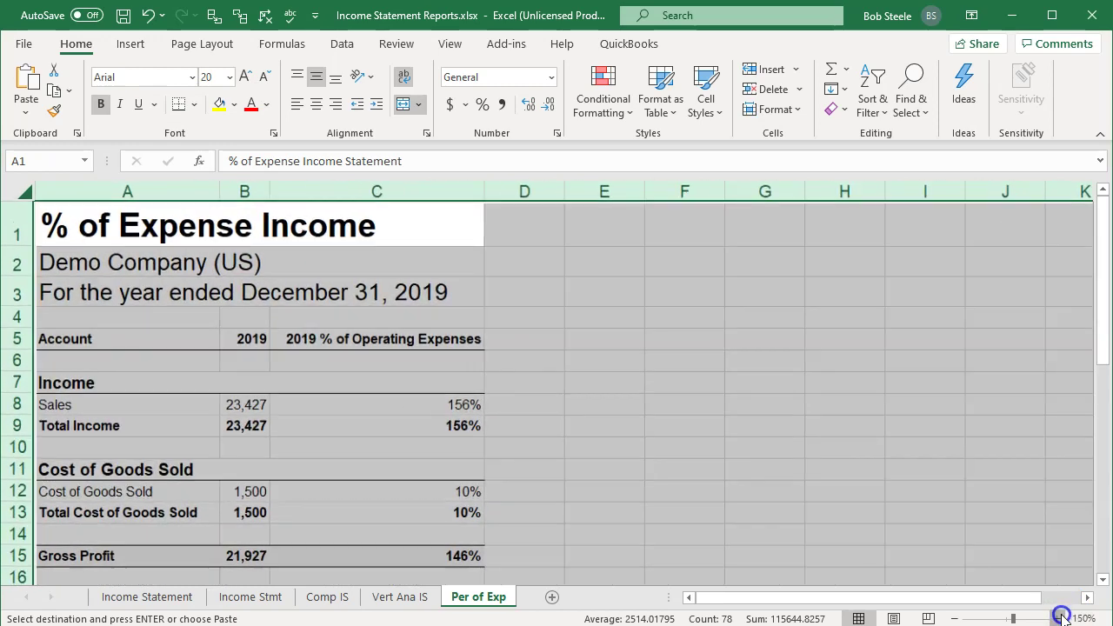
{"action": "left_click", "coordinate": [1059, 618]}
{"action": "left_click", "coordinate": [762, 478]}
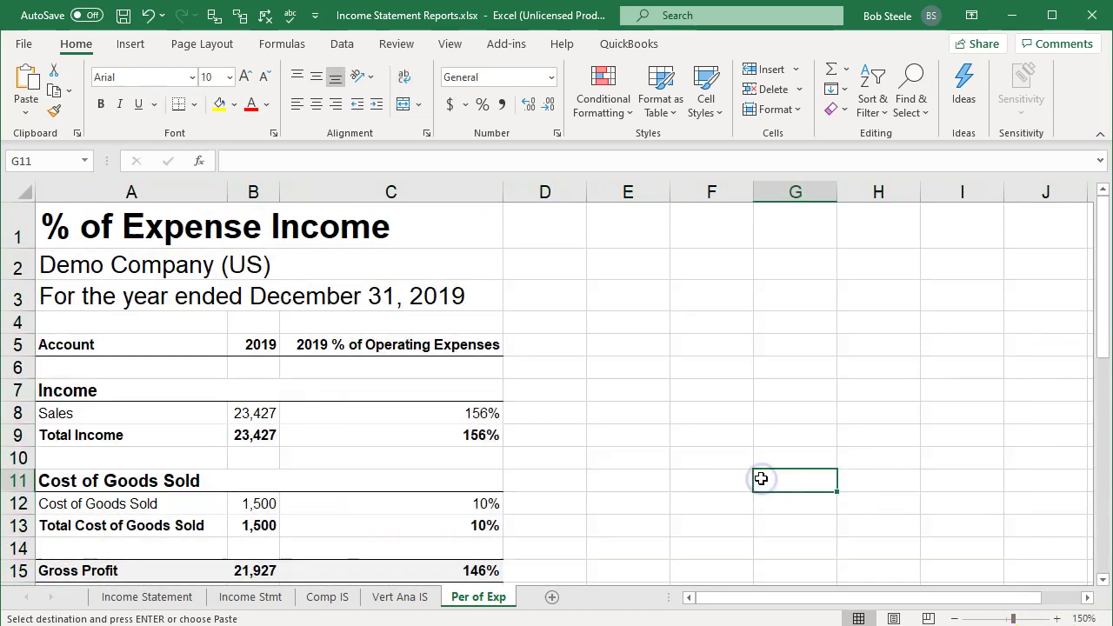
{"action": "left_click", "coordinate": [894, 619]}
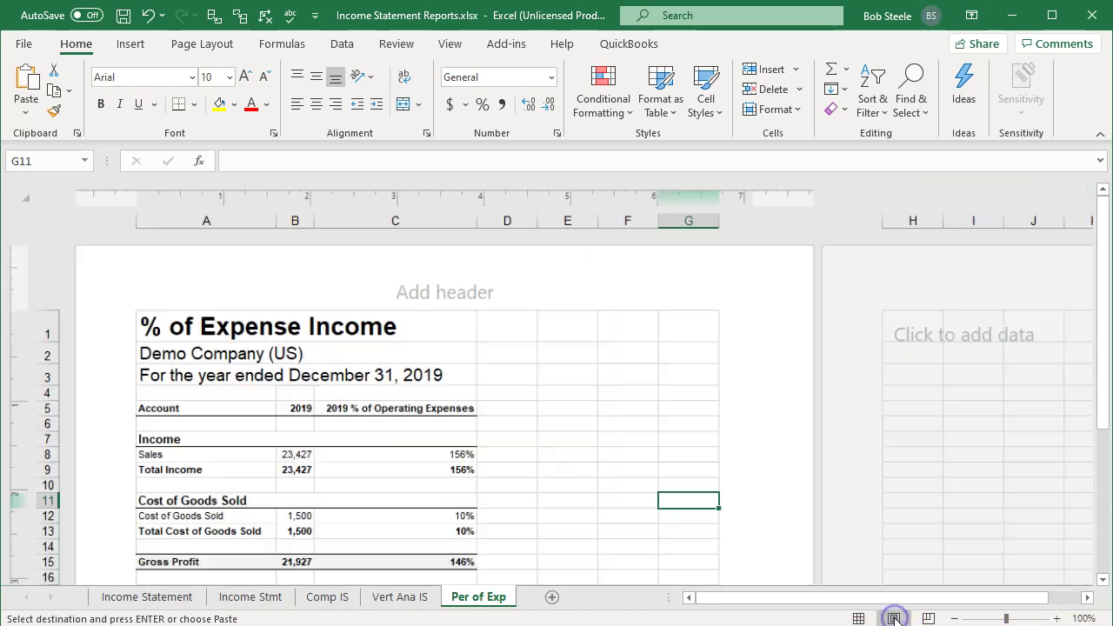
{"action": "left_click", "coordinate": [865, 619]}
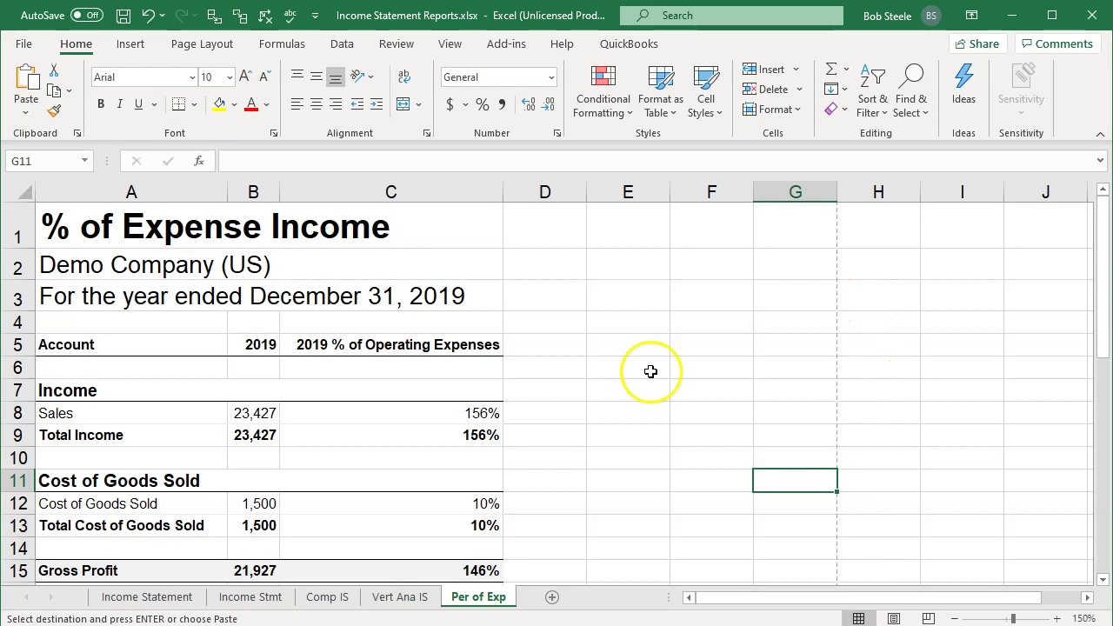
Widen column A of the Per of Exp sheet until the full report title fits, and save the workbook.
{"action": "left_click", "coordinate": [126, 230]}
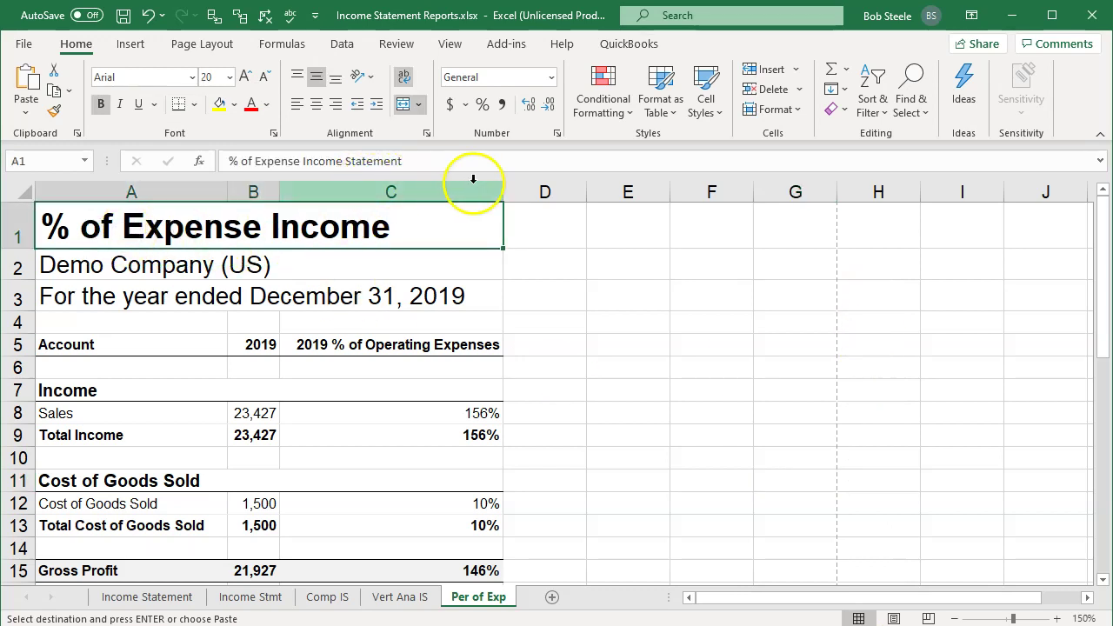
{"action": "left_click_drag", "start_coordinate": [220, 188], "coordinate": [339, 190]}
{"action": "left_click", "coordinate": [480, 284]}
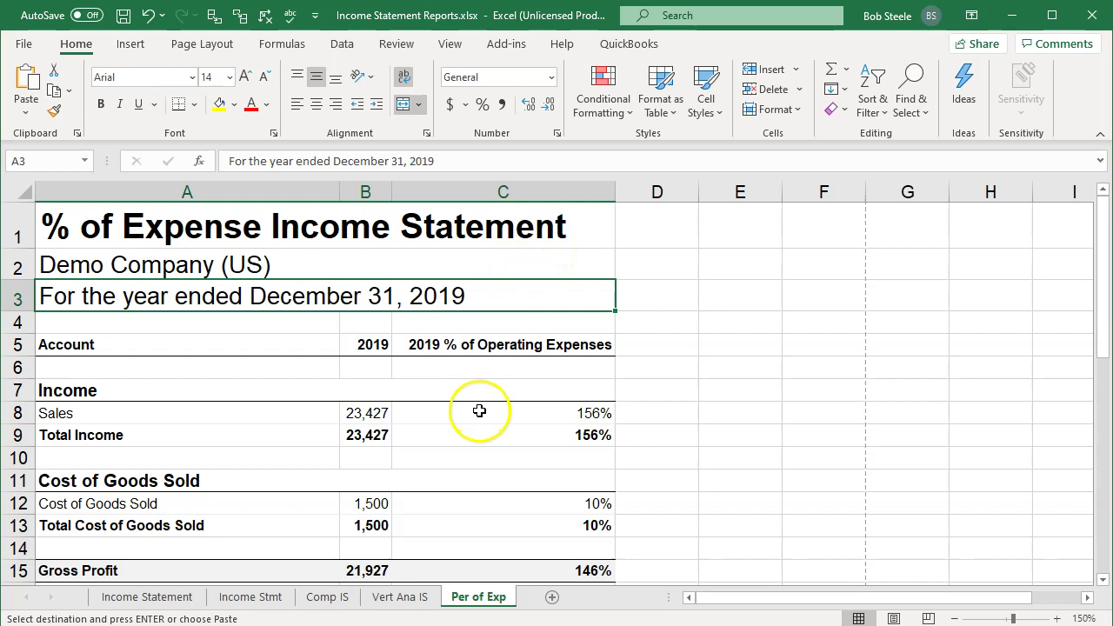
{"action": "left_click", "coordinate": [122, 15]}
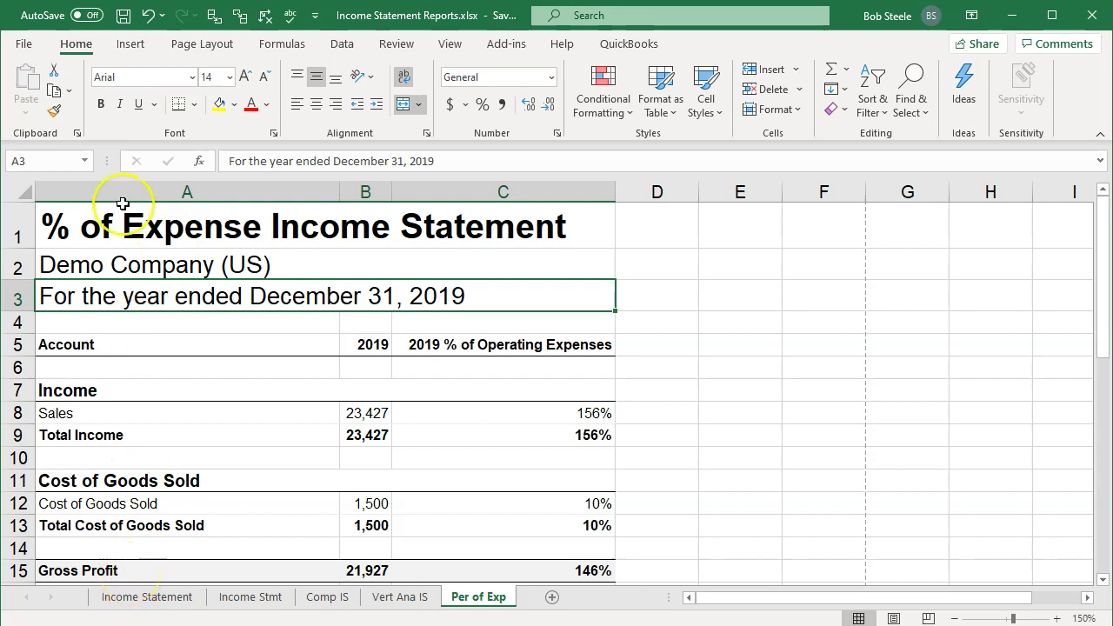
Set up printing of the entire workbook and page through the print preview to the % of Expense Income Statement.
{"action": "left_click", "coordinate": [23, 47]}
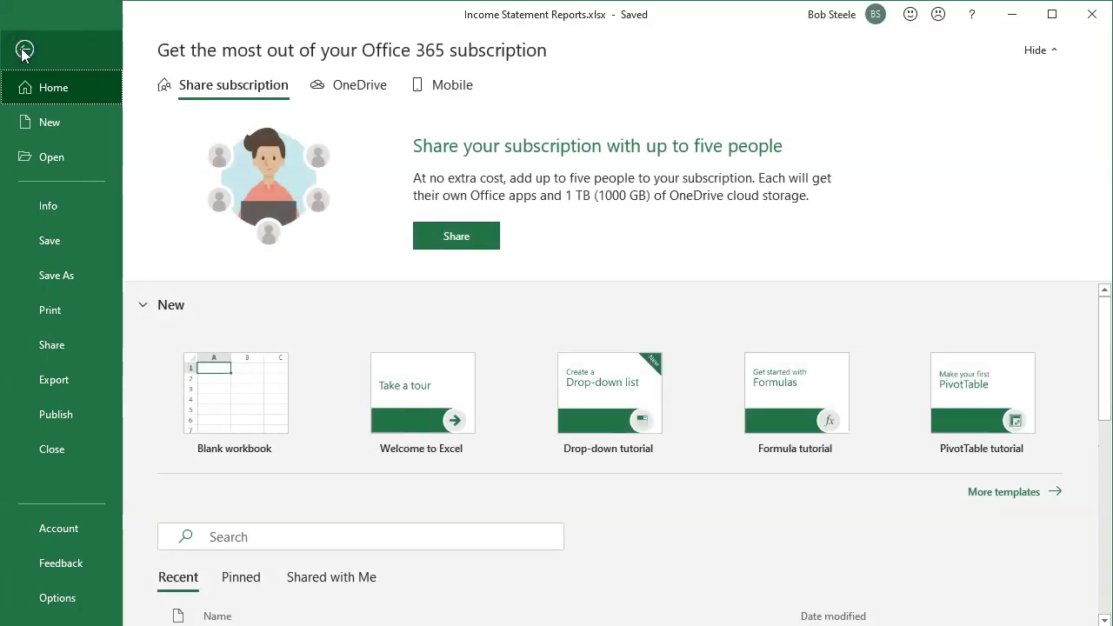
{"action": "left_click", "coordinate": [78, 318]}
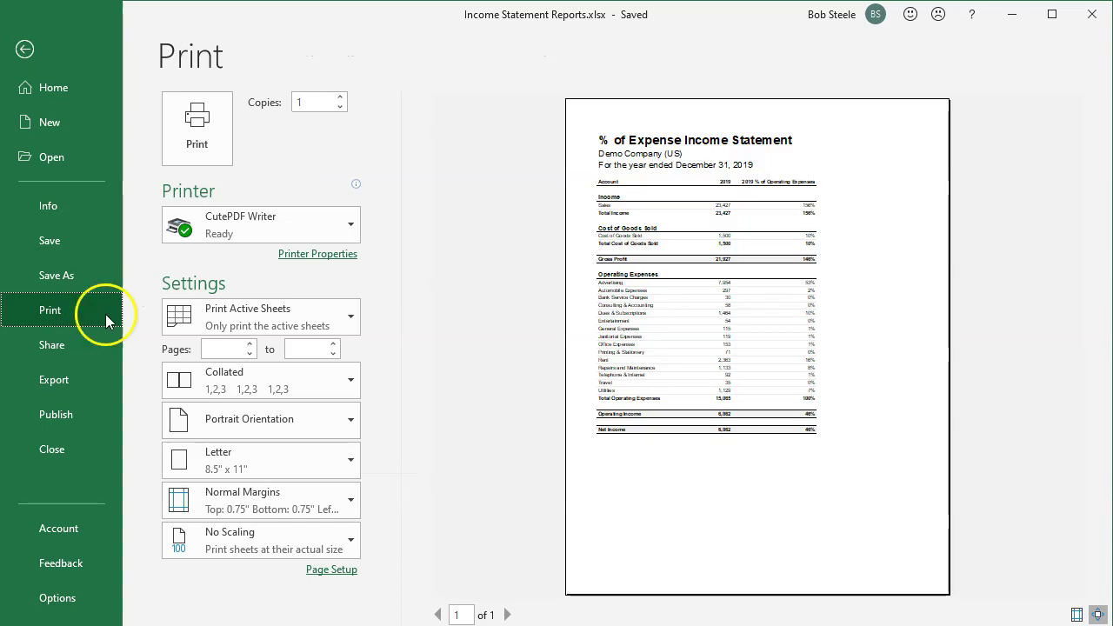
{"action": "mouse_move", "coordinate": [233, 239]}
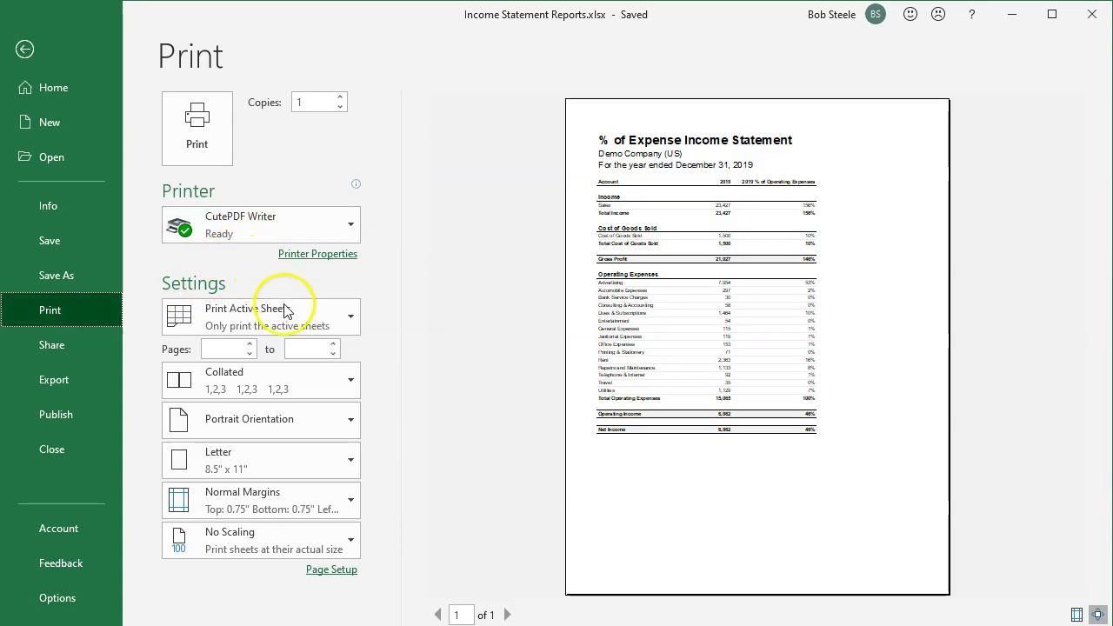
{"action": "left_click", "coordinate": [288, 315]}
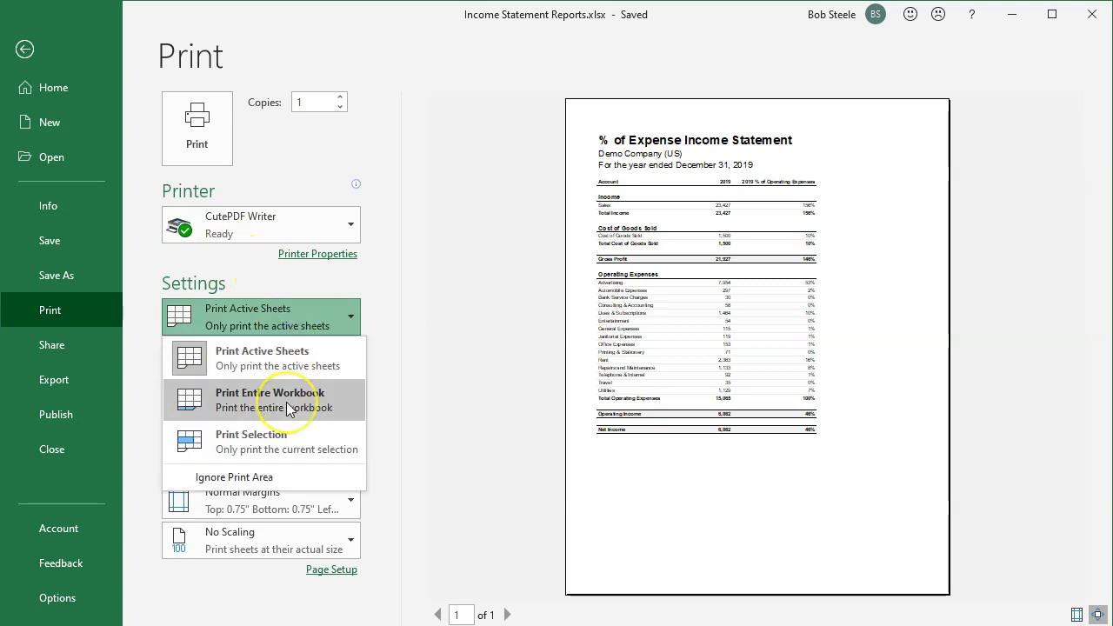
{"action": "left_click", "coordinate": [286, 401]}
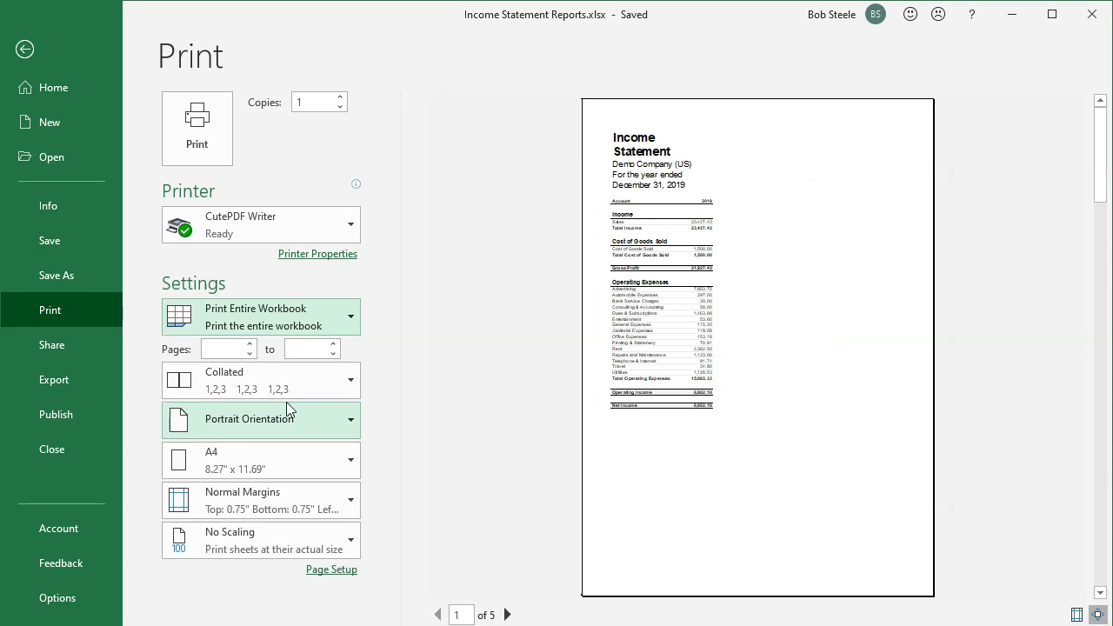
{"action": "left_click", "coordinate": [509, 614]}
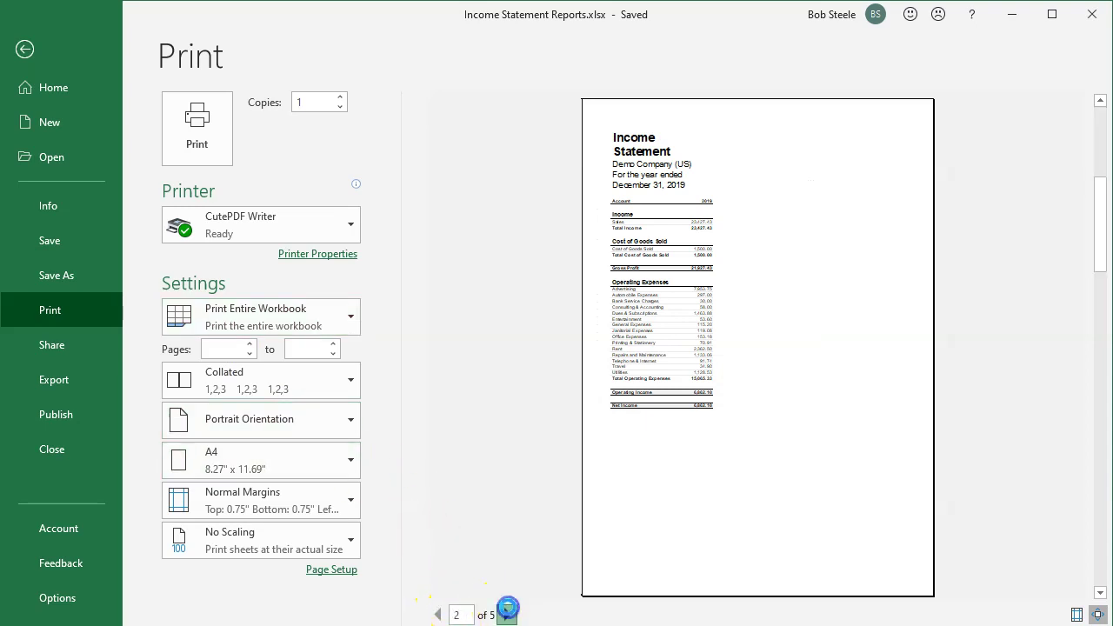
{"action": "left_click", "coordinate": [509, 614]}
{"action": "left_click", "coordinate": [508, 615]}
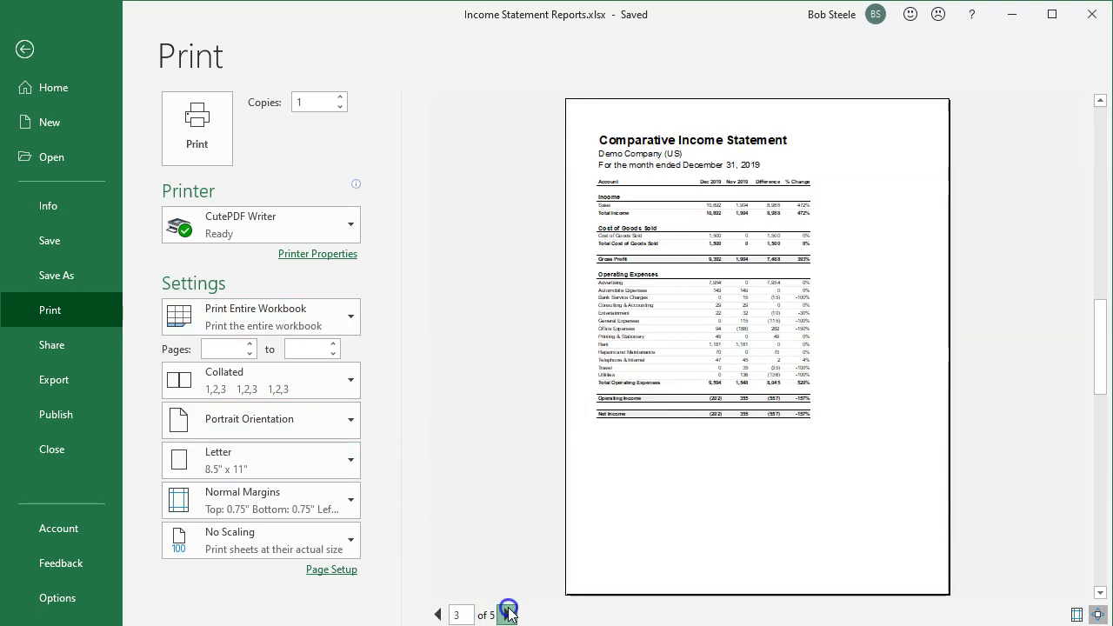
{"action": "left_click", "coordinate": [508, 613]}
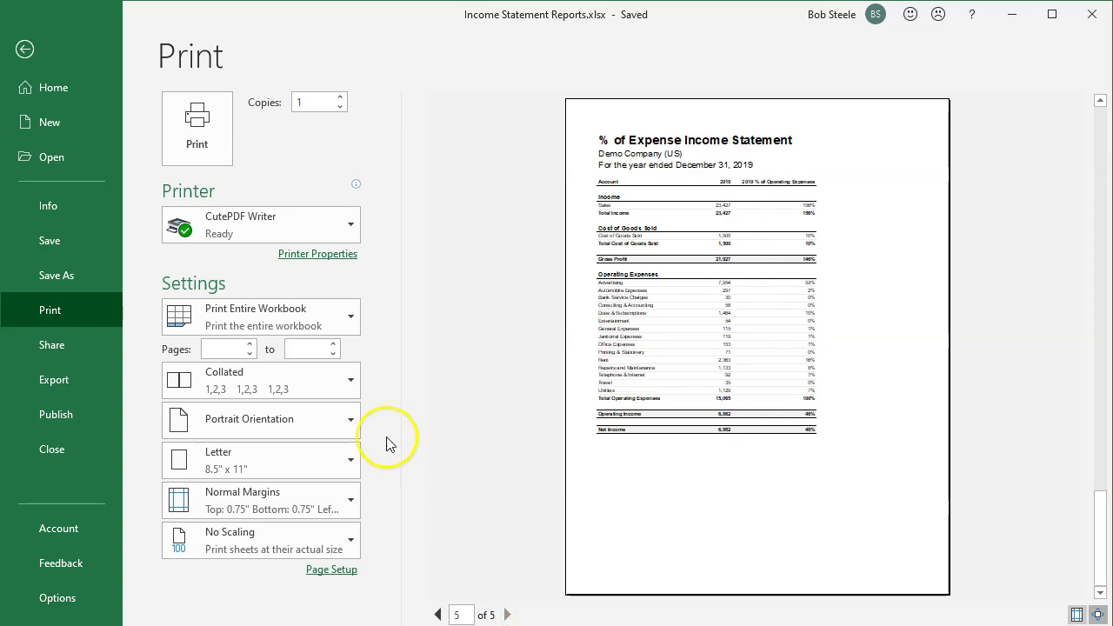
Print the workbook with CutePDF Writer to Income Statement Reports.pdf in the Section 3 folder, replacing the existing file.
{"action": "left_click", "coordinate": [175, 146]}
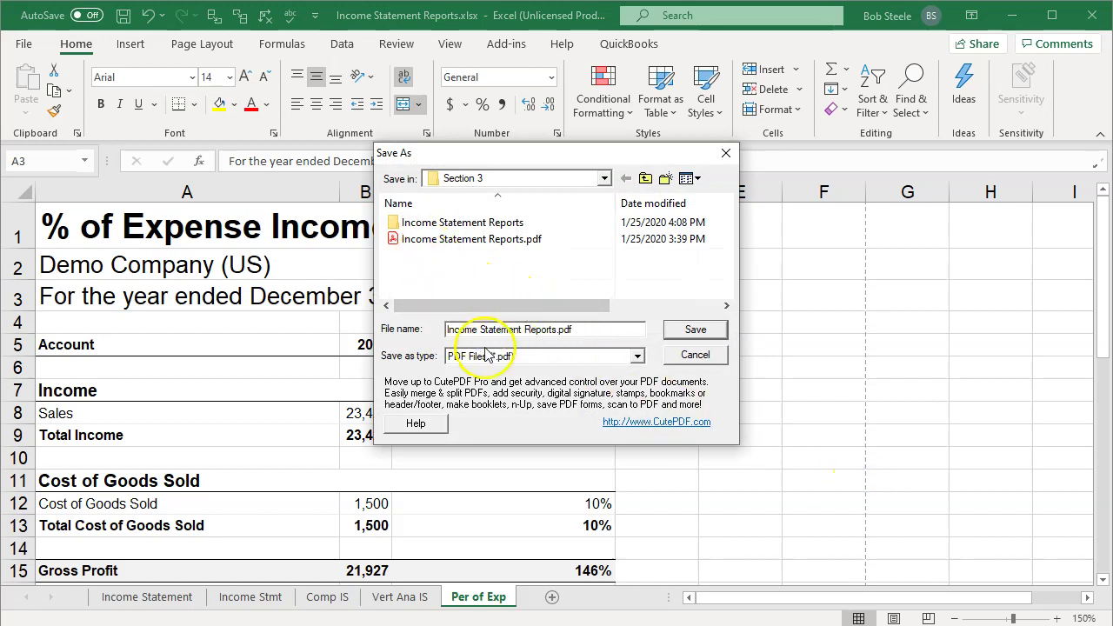
{"action": "left_click", "coordinate": [694, 332]}
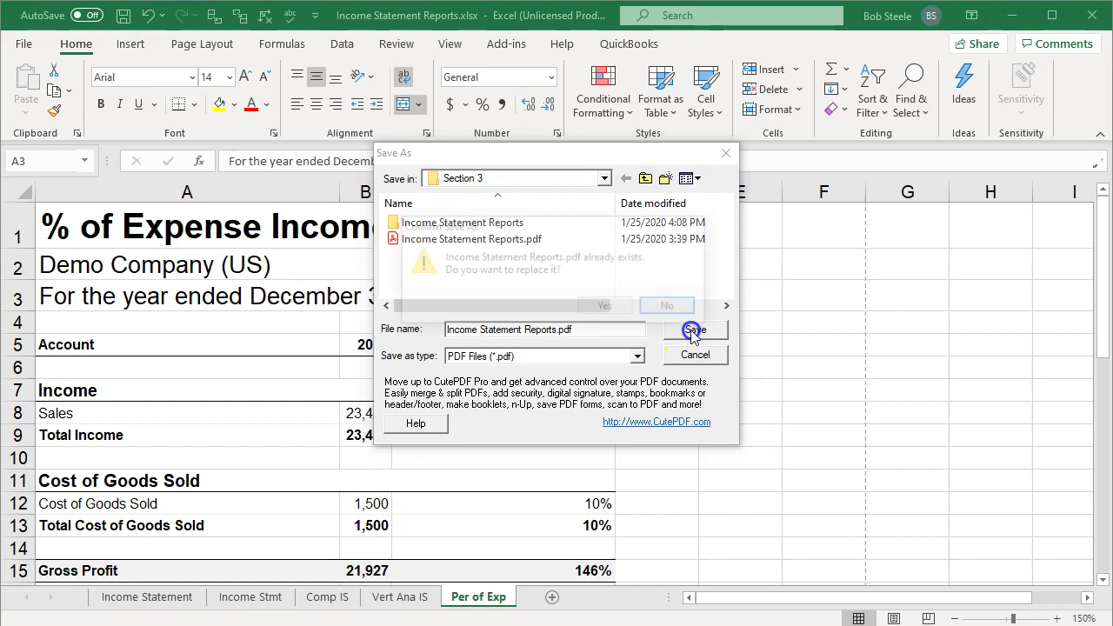
{"action": "left_click", "coordinate": [608, 307]}
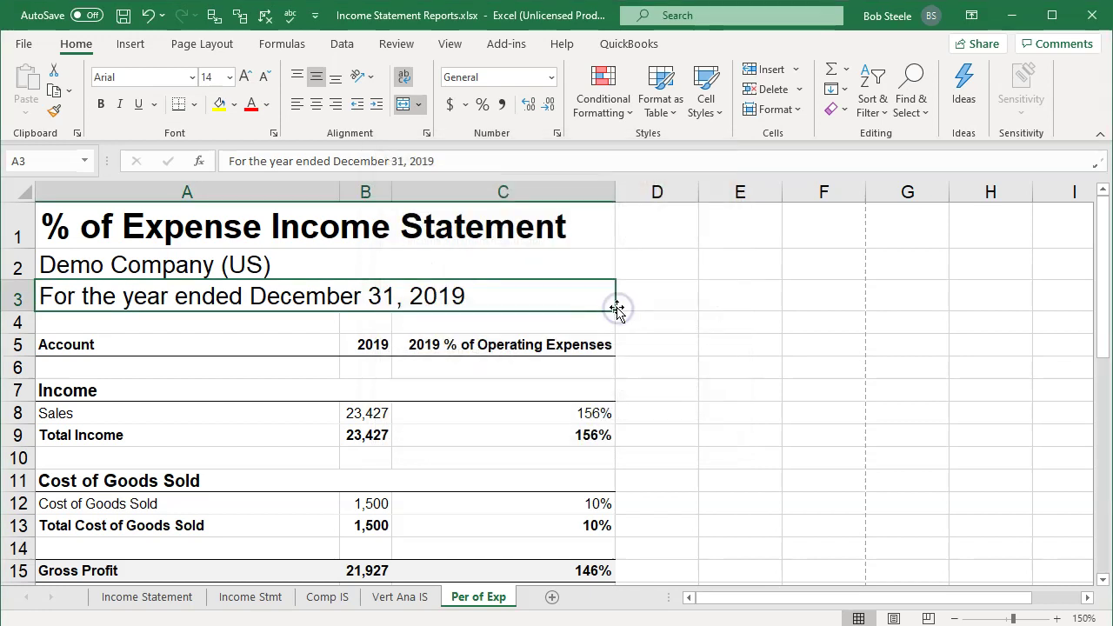
Switch to File Explorer and check the PDFs in the Income Statement Reports folder and the files in Section 3.
{"action": "left_click_drag", "start_coordinate": [1112, 12], "coordinate": [780, 32]}
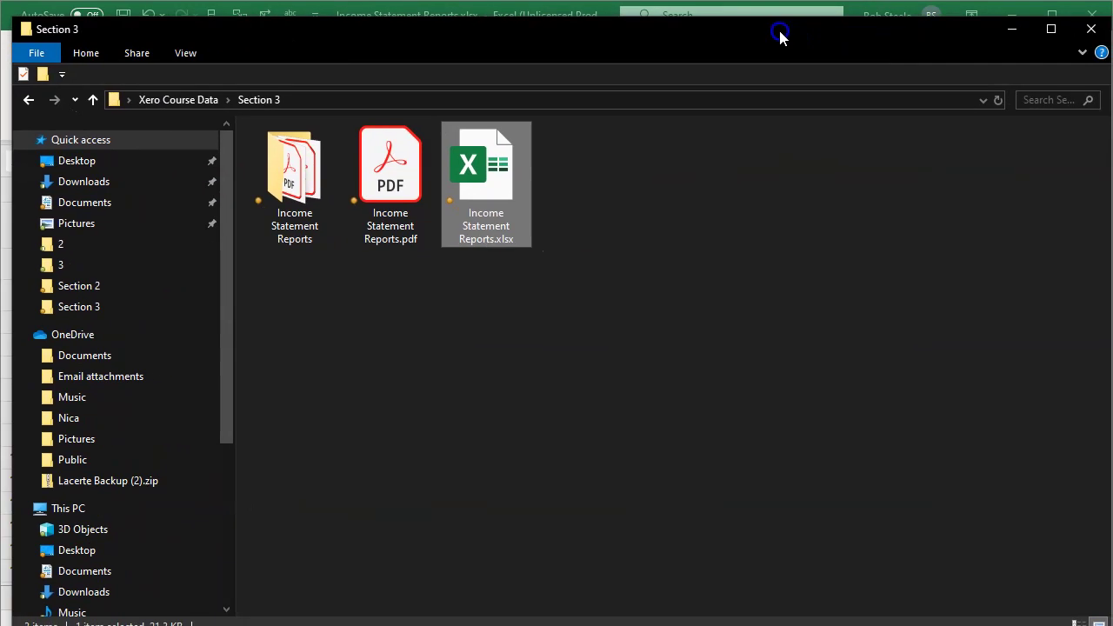
{"action": "double_click", "coordinate": [294, 206]}
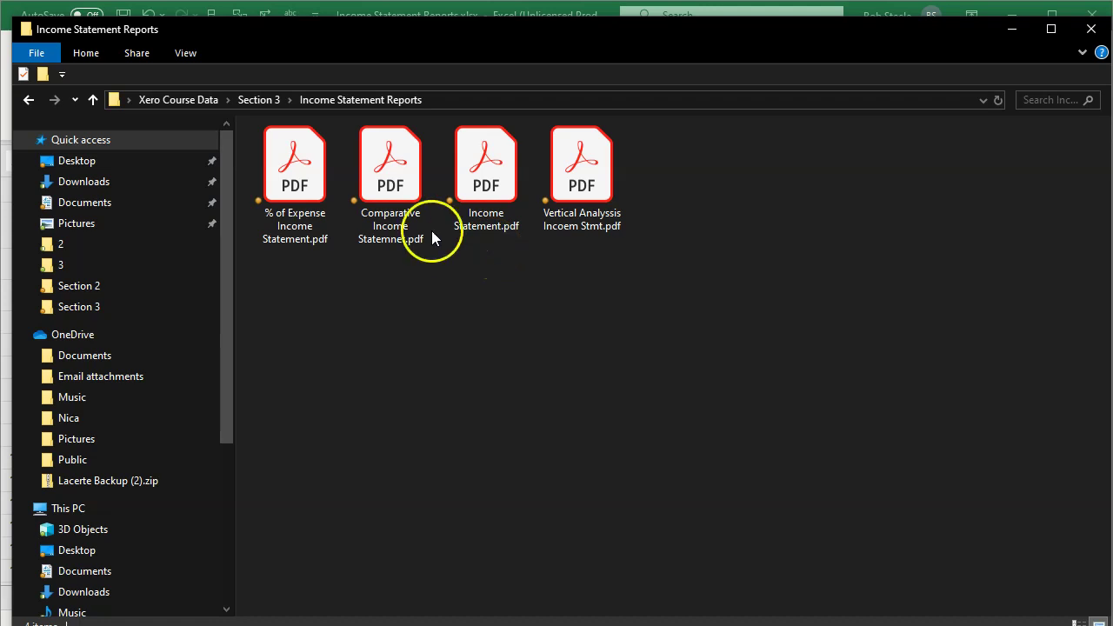
{"action": "left_click", "coordinate": [261, 99]}
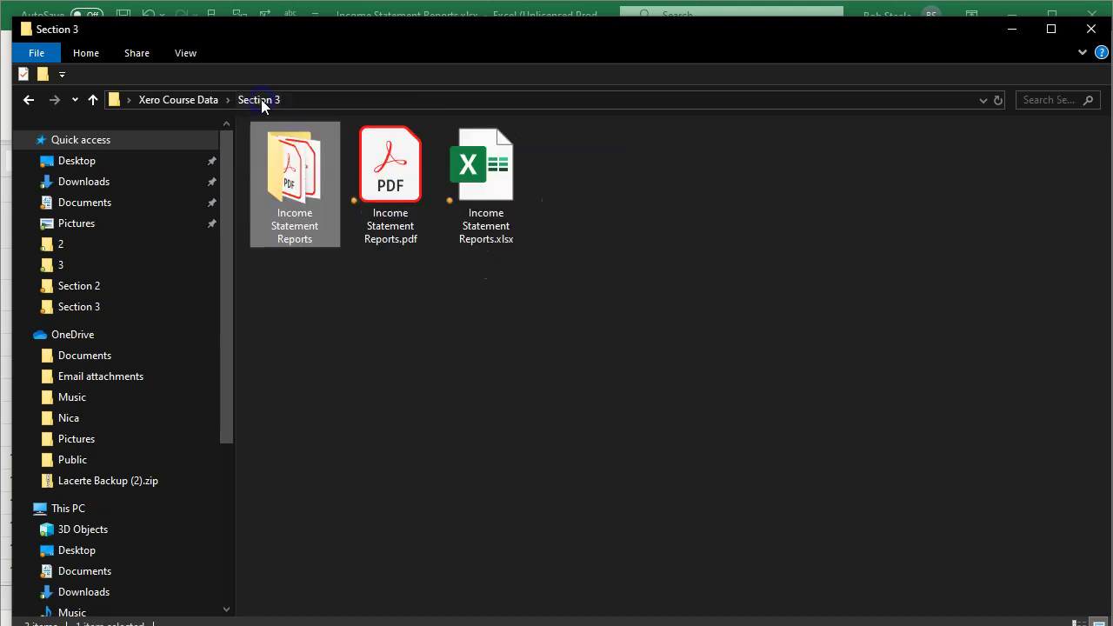
{"action": "left_click", "coordinate": [510, 223]}
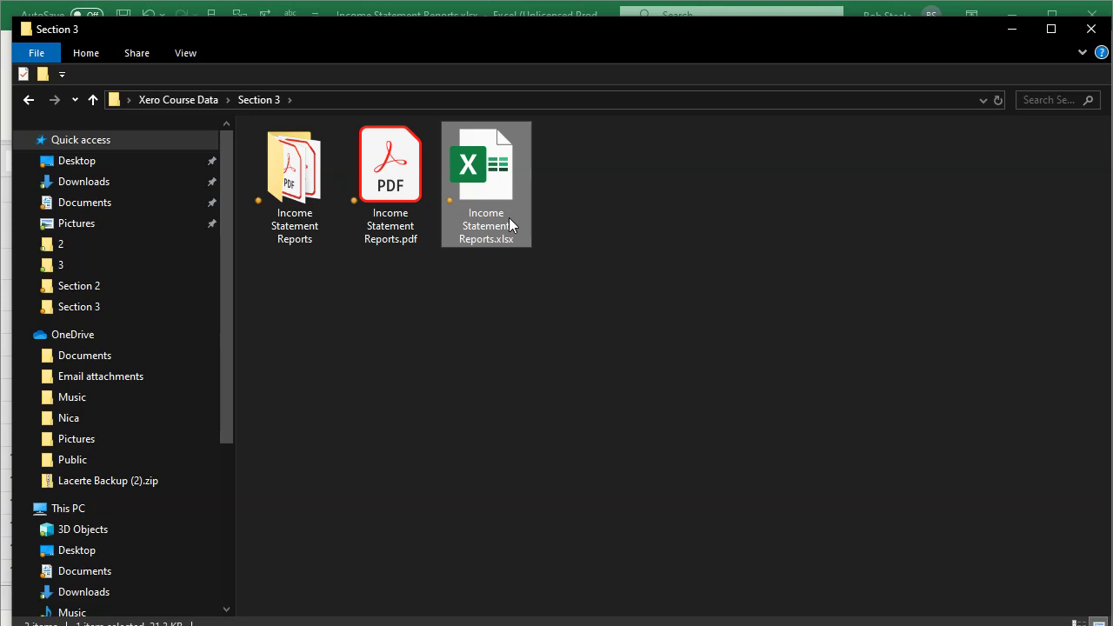
Open Income Statement Reports.pdf in Adobe Acrobat Reader and review its statements through to the % of Expense Income Statement.
{"action": "left_click", "coordinate": [392, 183]}
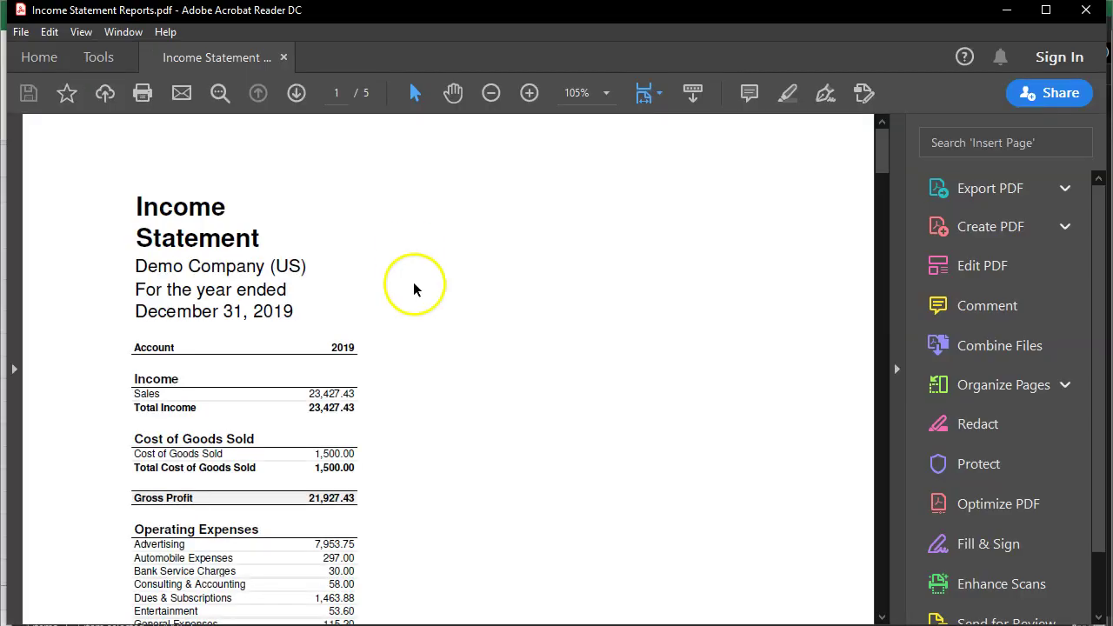
{"action": "left_click", "coordinate": [896, 372]}
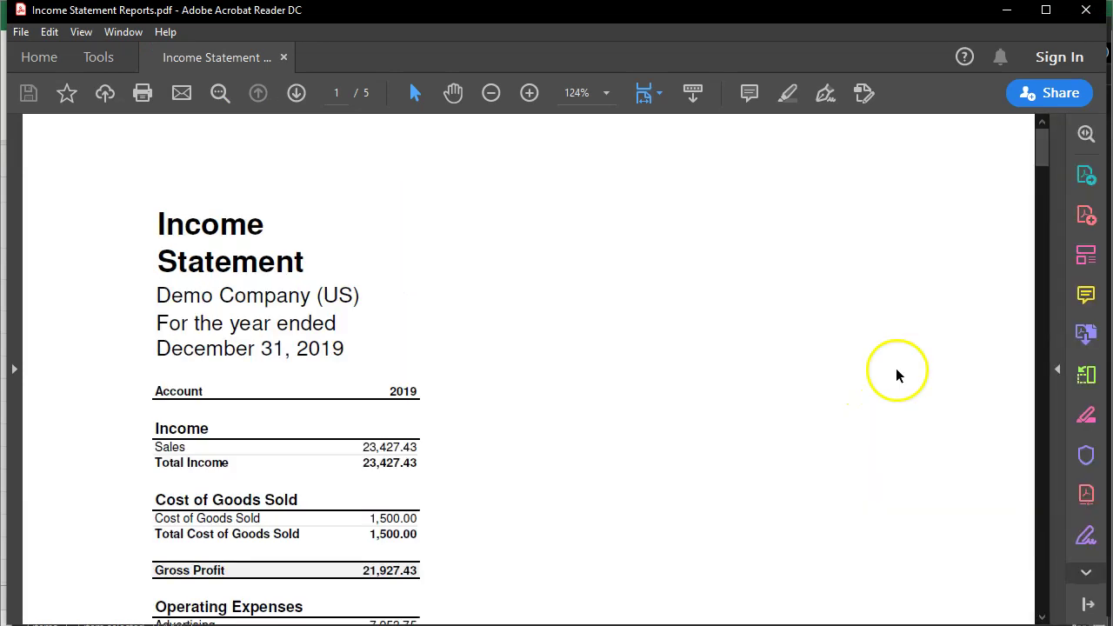
{"action": "scroll", "coordinate": [729, 391], "scroll_direction": "down", "scroll_amount": 10}
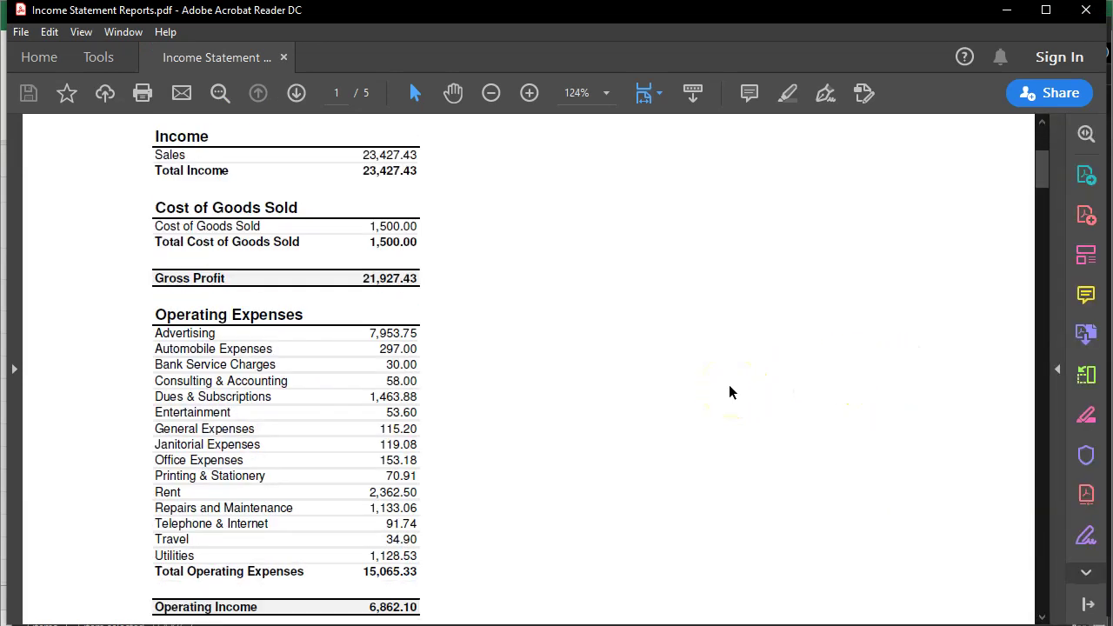
{"action": "scroll", "coordinate": [729, 392], "scroll_direction": "down", "scroll_amount": 15}
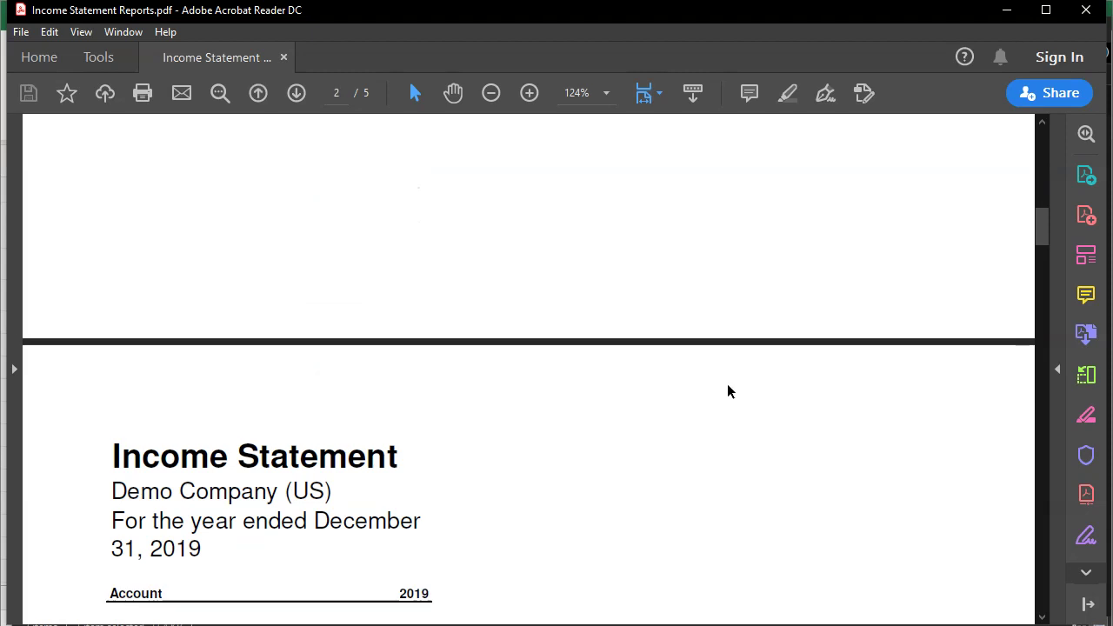
{"action": "scroll", "coordinate": [729, 392], "scroll_direction": "down", "scroll_amount": 15}
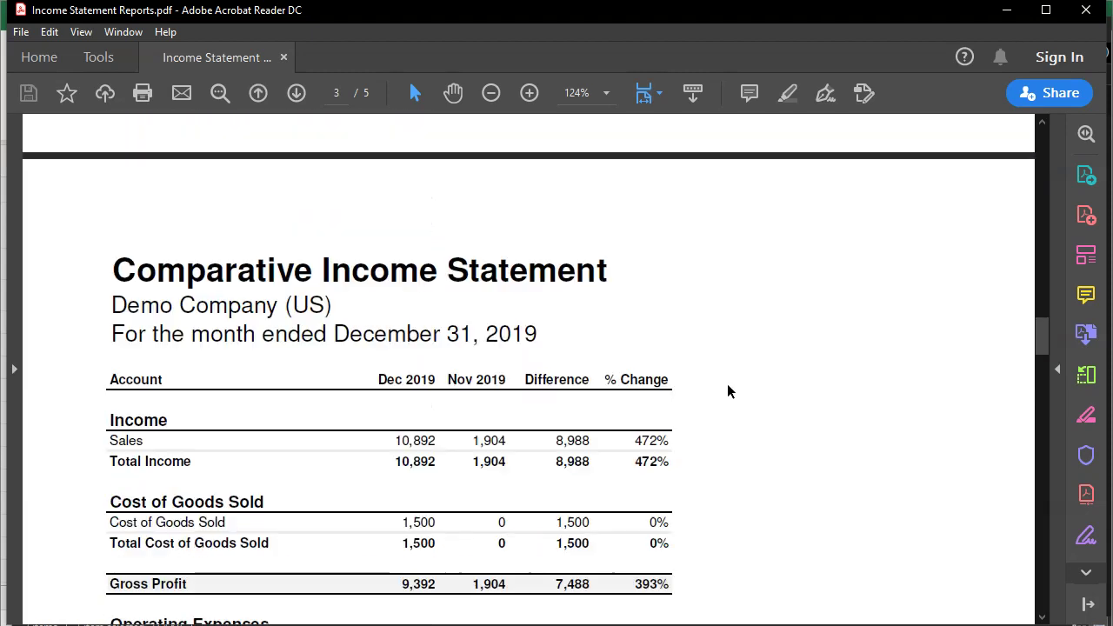
{"action": "scroll", "coordinate": [728, 392], "scroll_direction": "down", "scroll_amount": 15}
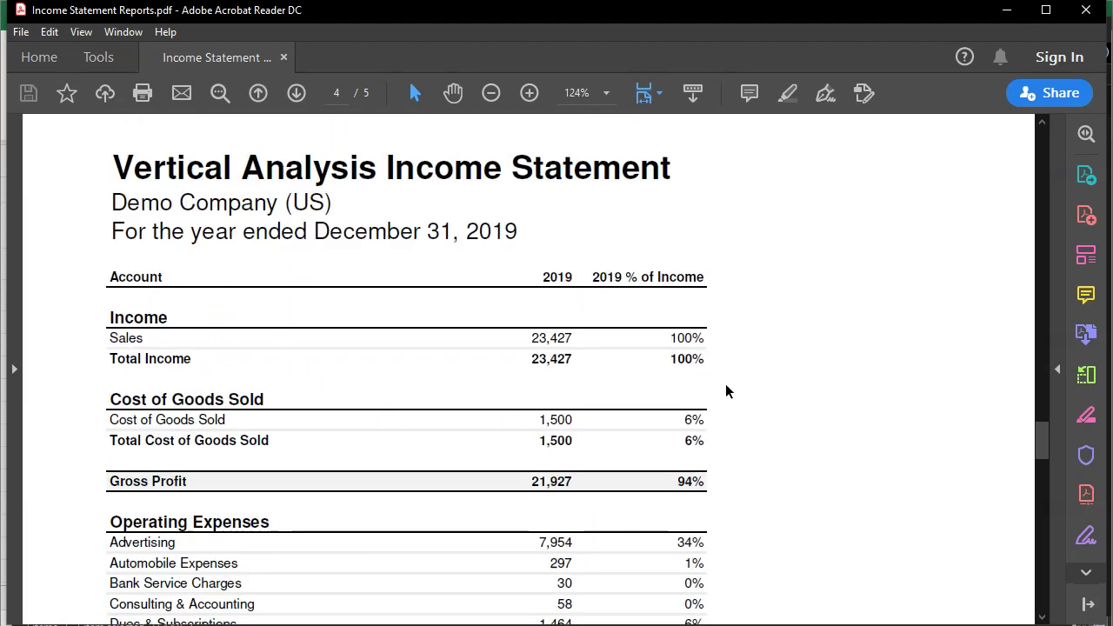
{"action": "scroll", "coordinate": [726, 393], "scroll_direction": "down", "scroll_amount": 15}
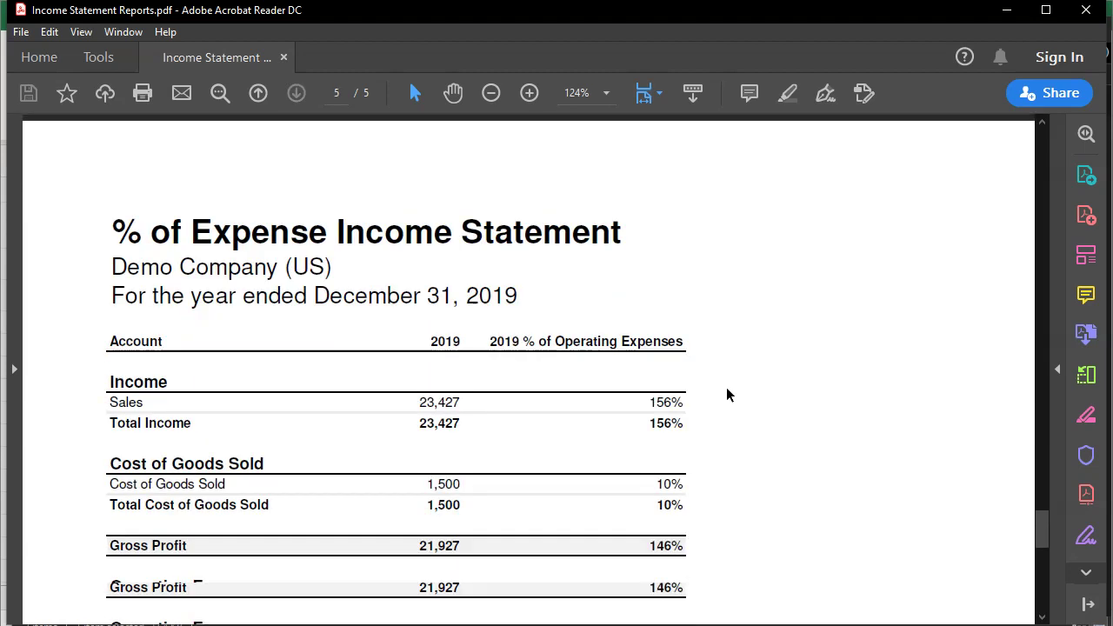